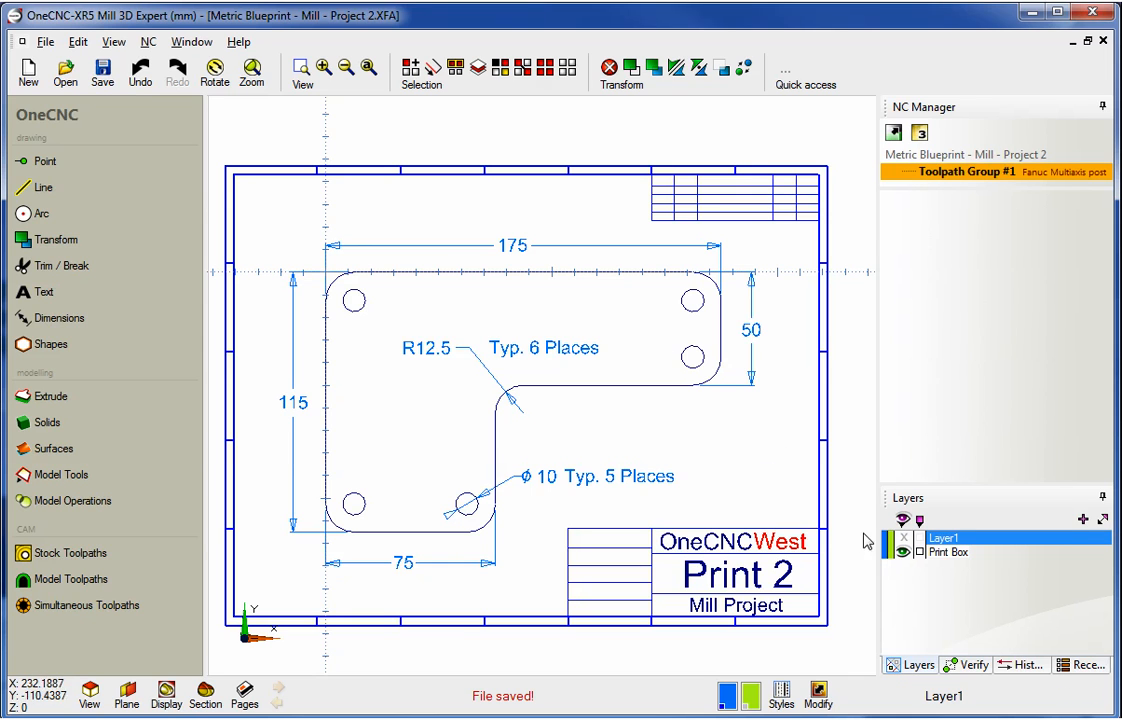
- Toggle the Print Box layer's visibility to review the blueprint, leaving it hidden
left_click(903, 554)
left_click(903, 554)
left_click(903, 553)
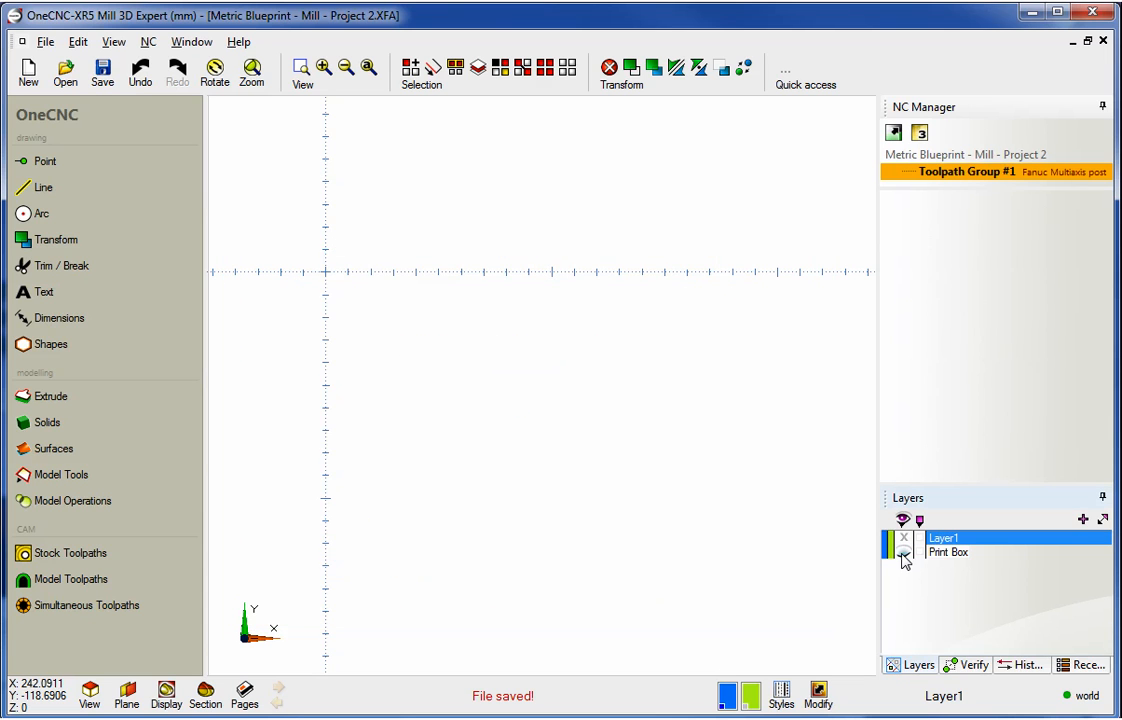
left_click(903, 555)
left_click(903, 555)
left_click(903, 555)
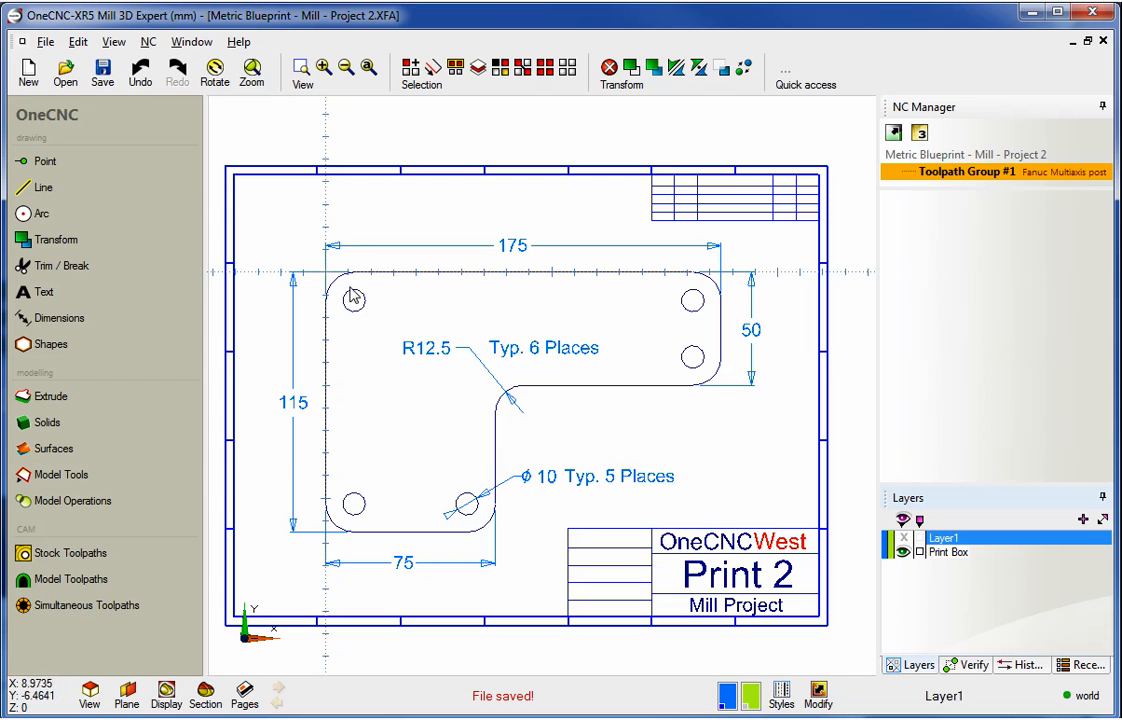
left_click(903, 552)
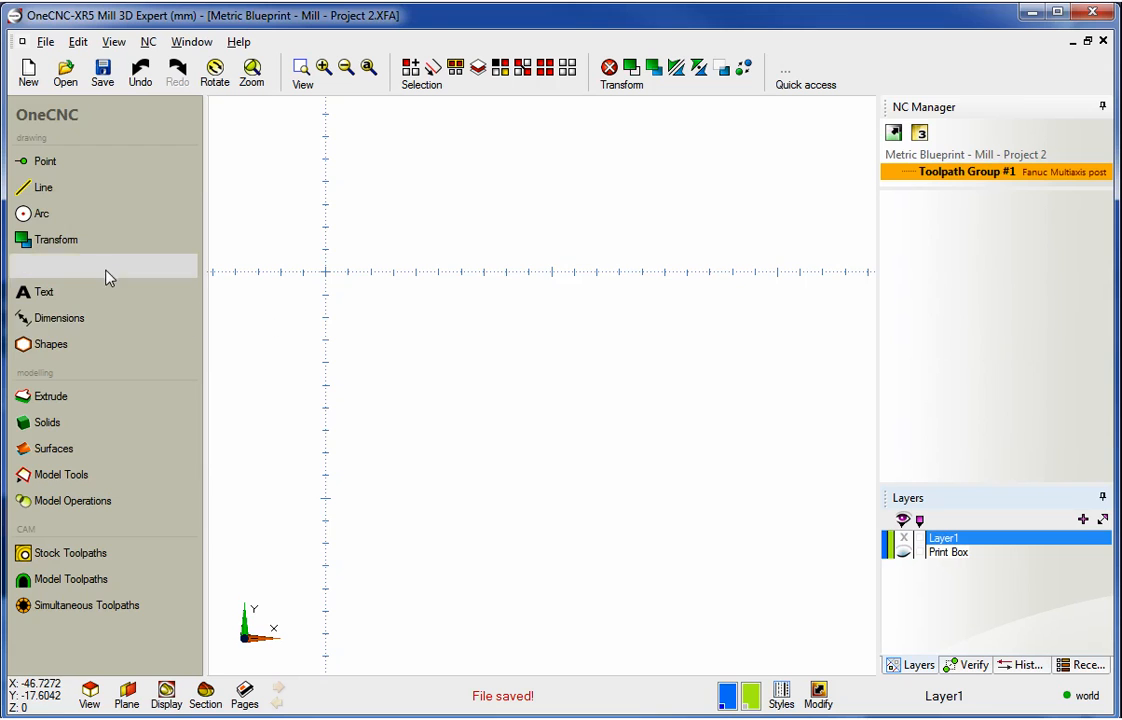
- Start a line at the origin, draw it to X 175, then down to Y -50
left_click(43, 192)
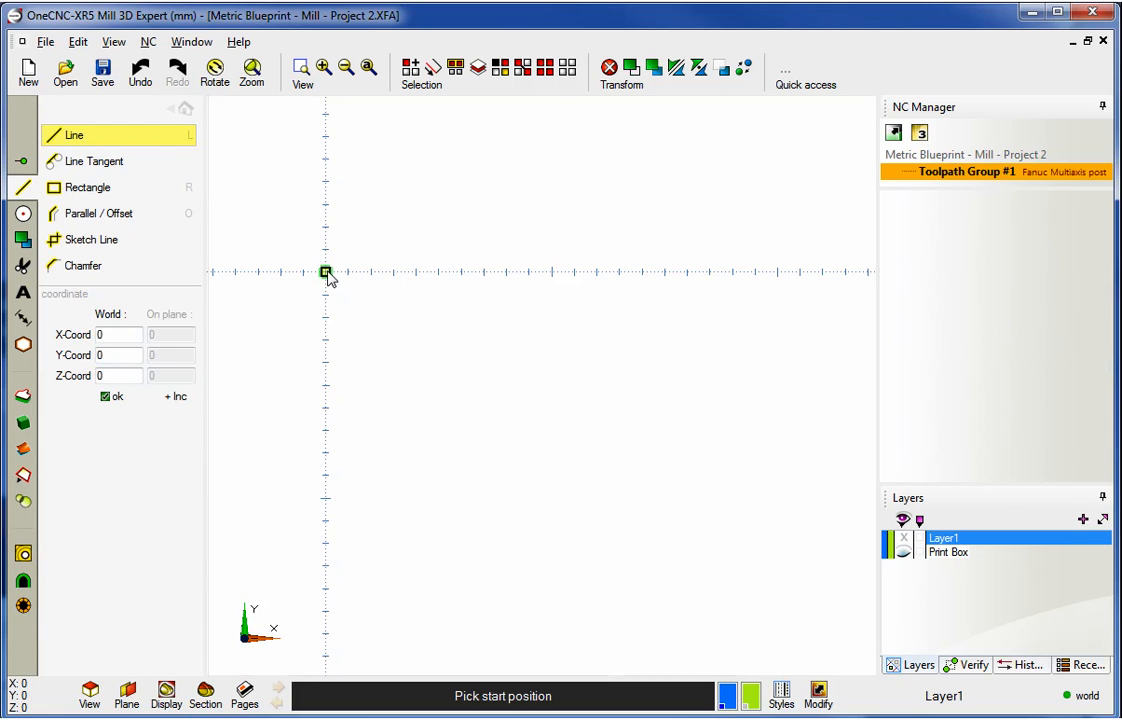
left_click(326, 273)
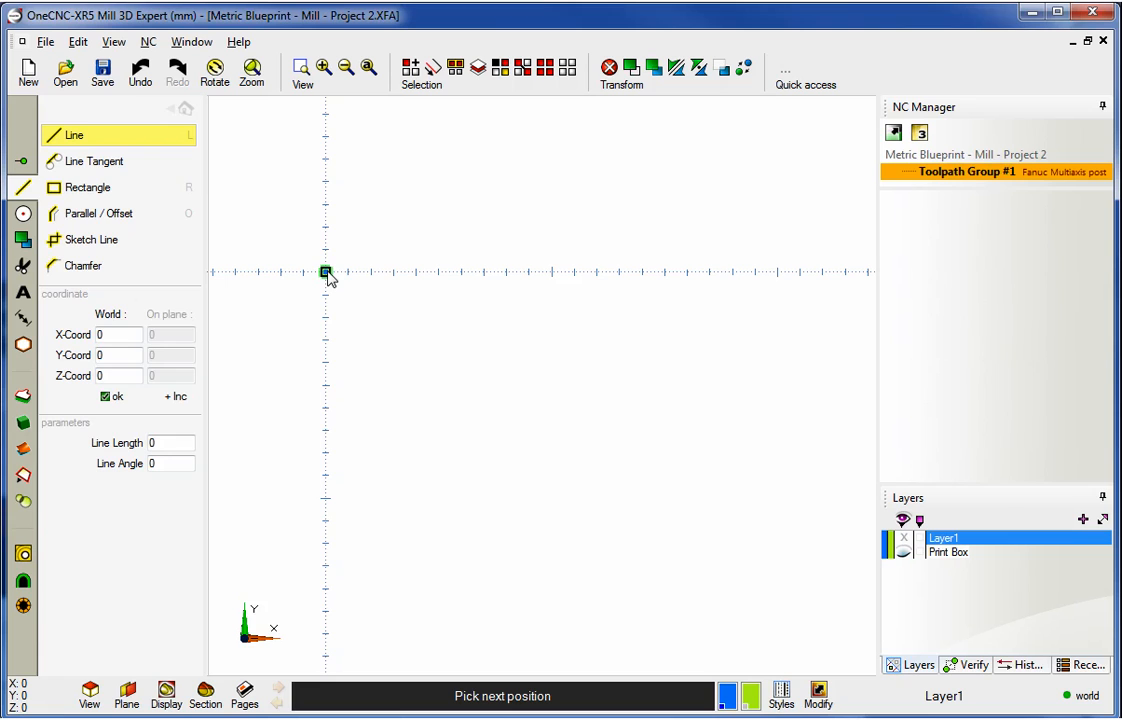
type("175")
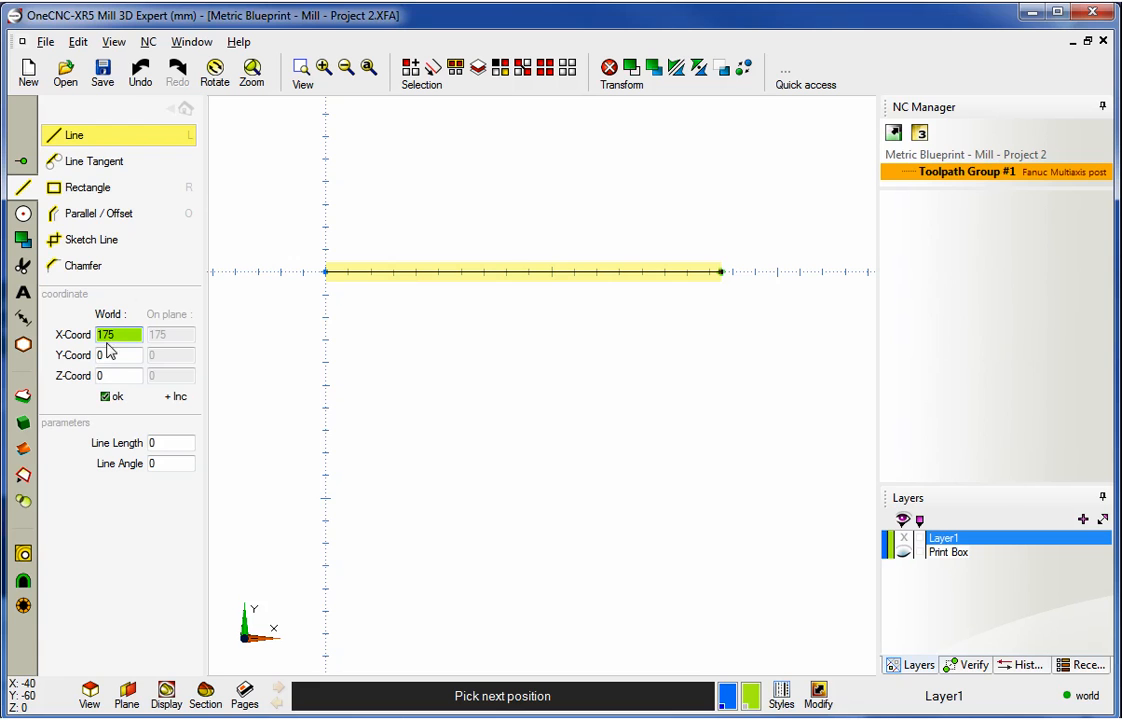
left_click(110, 397)
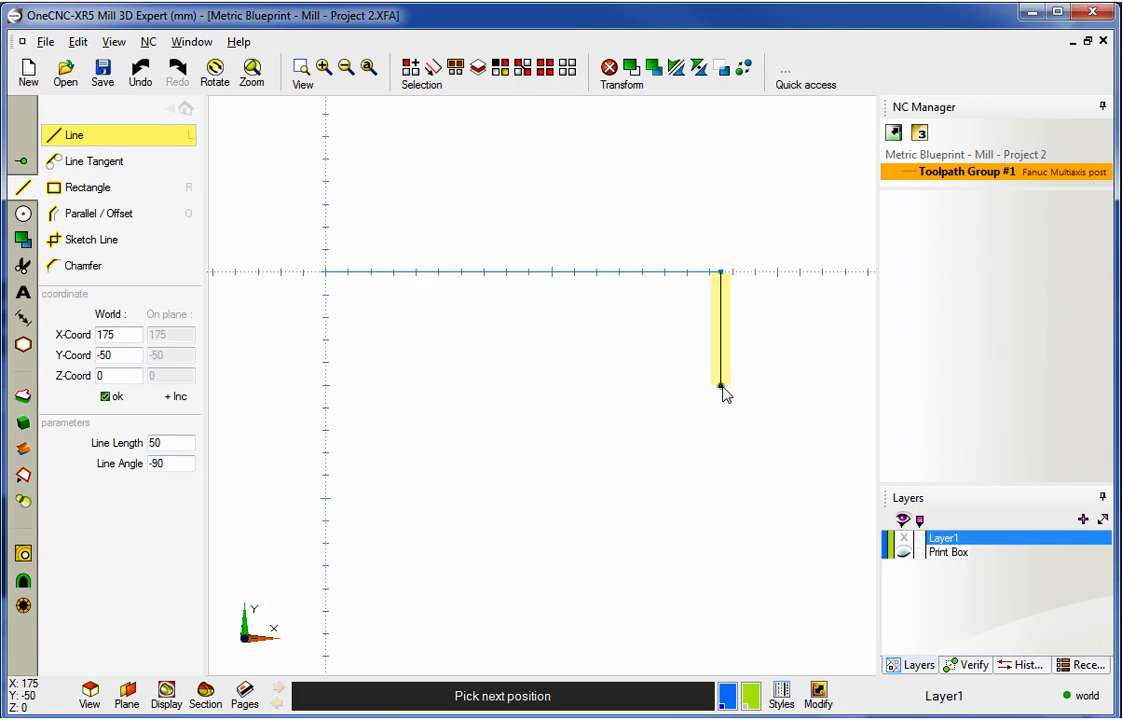
left_click(720, 385)
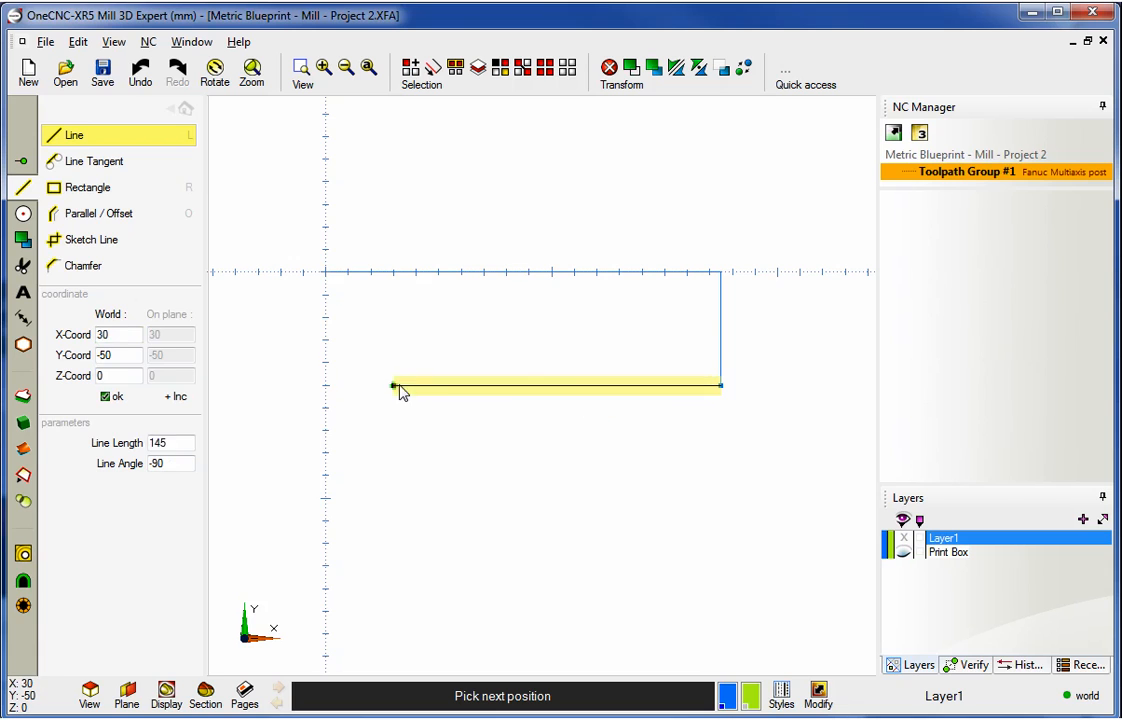
- Continue the outline with a line to X 75, then down to Y -115
double_click(100, 334)
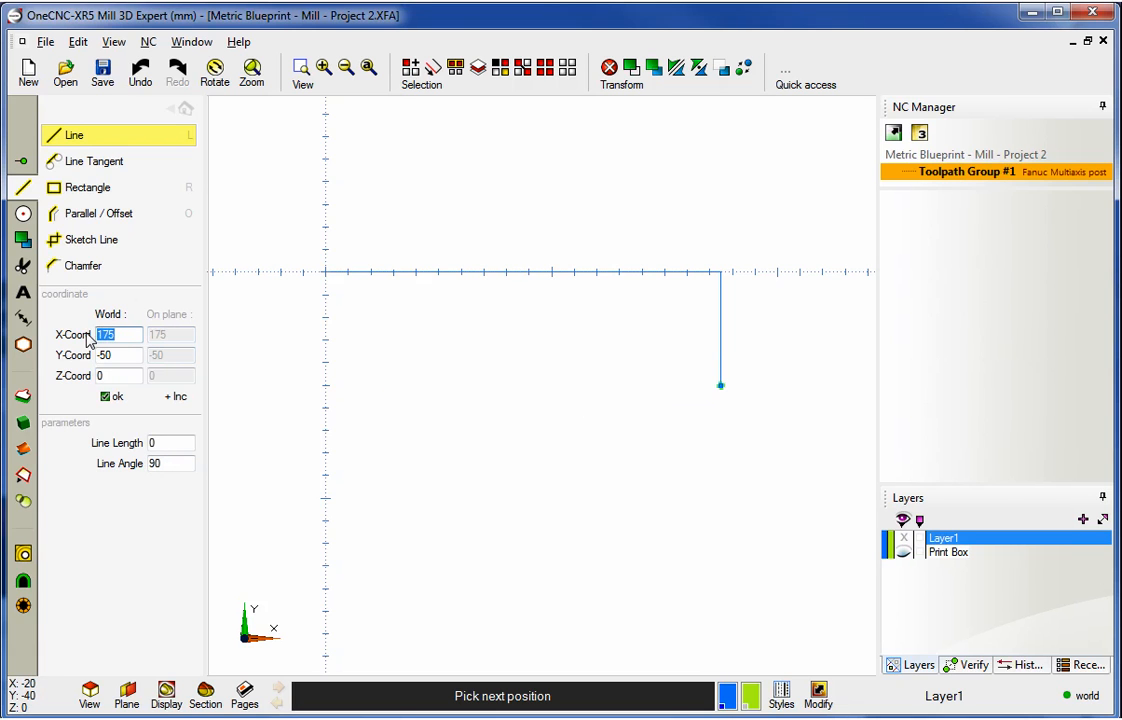
type("75")
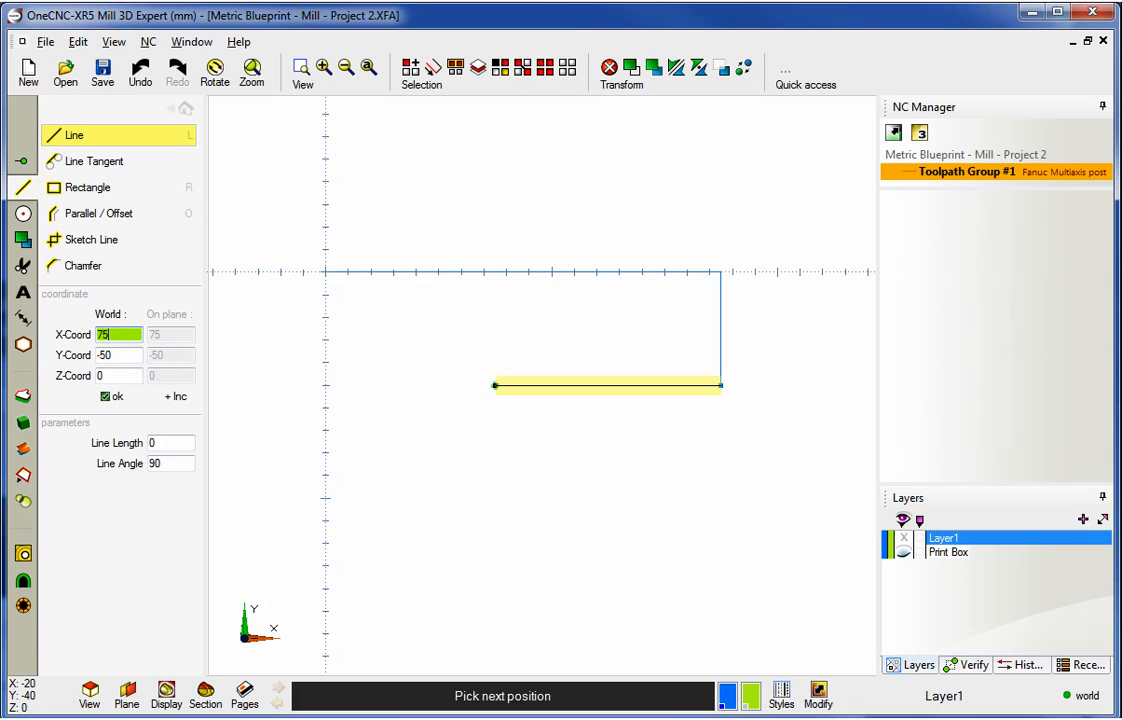
left_click(108, 397)
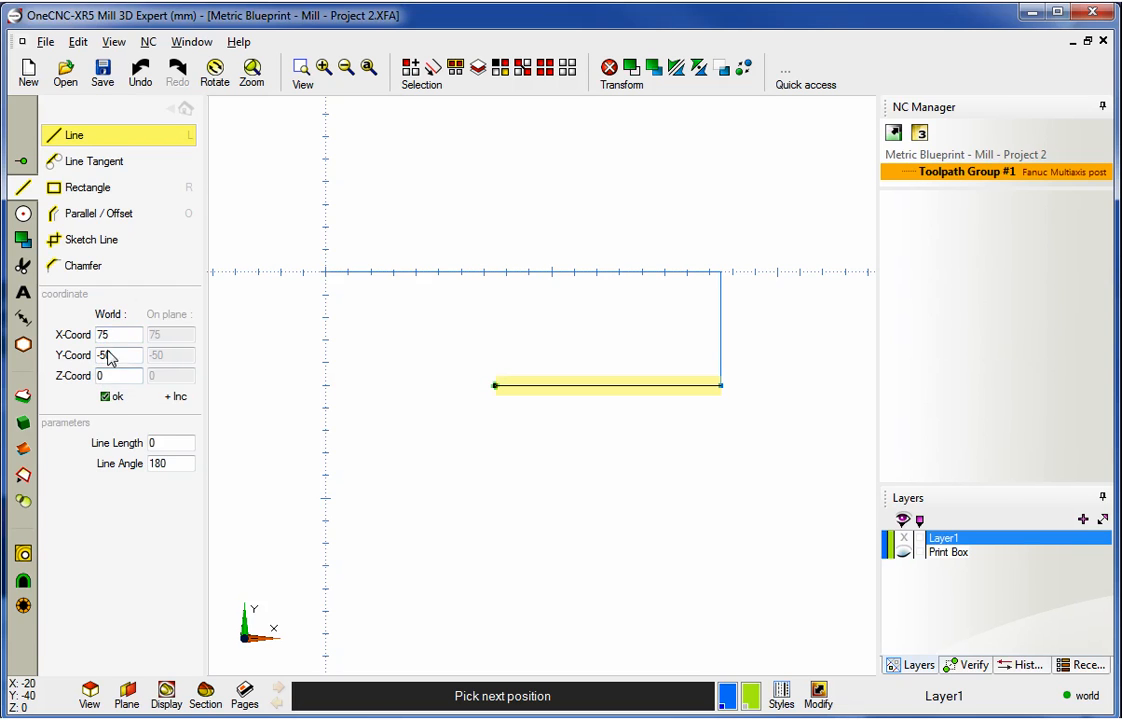
double_click(112, 334)
left_click_drag(116, 350, 94, 356)
type("-115")
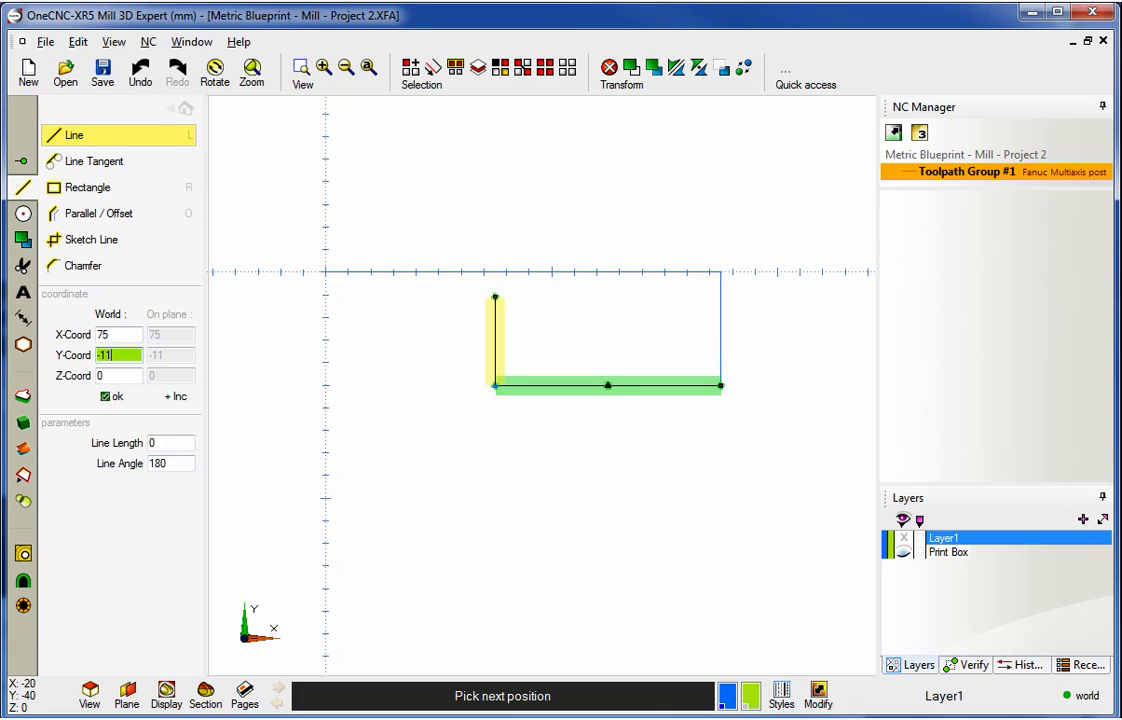
left_click(107, 396)
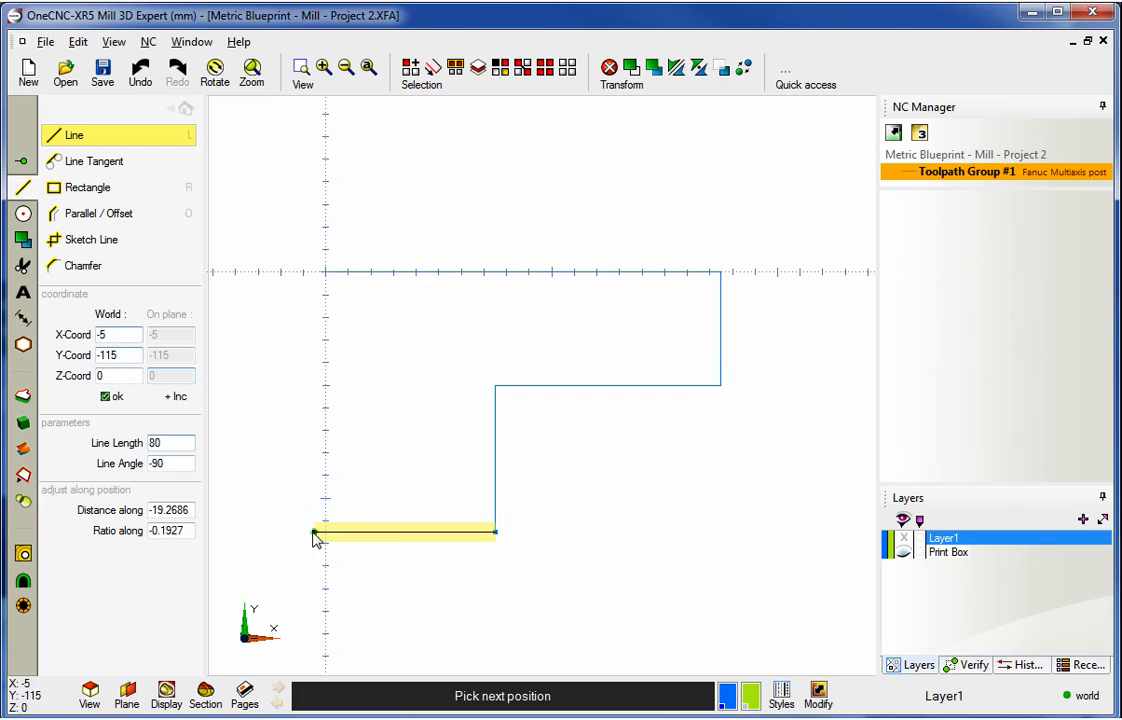
- Continue the line to X 0 and close the outline back at the origin, then exit the line tool
double_click(97, 342)
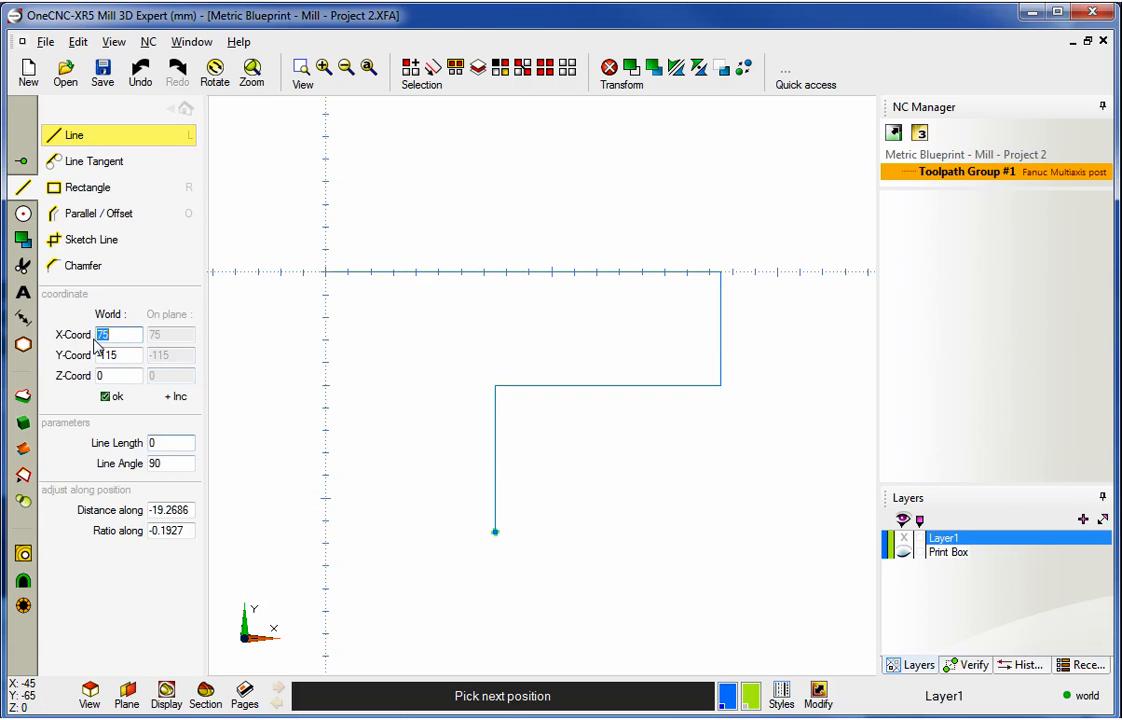
type("0")
left_click(108, 397)
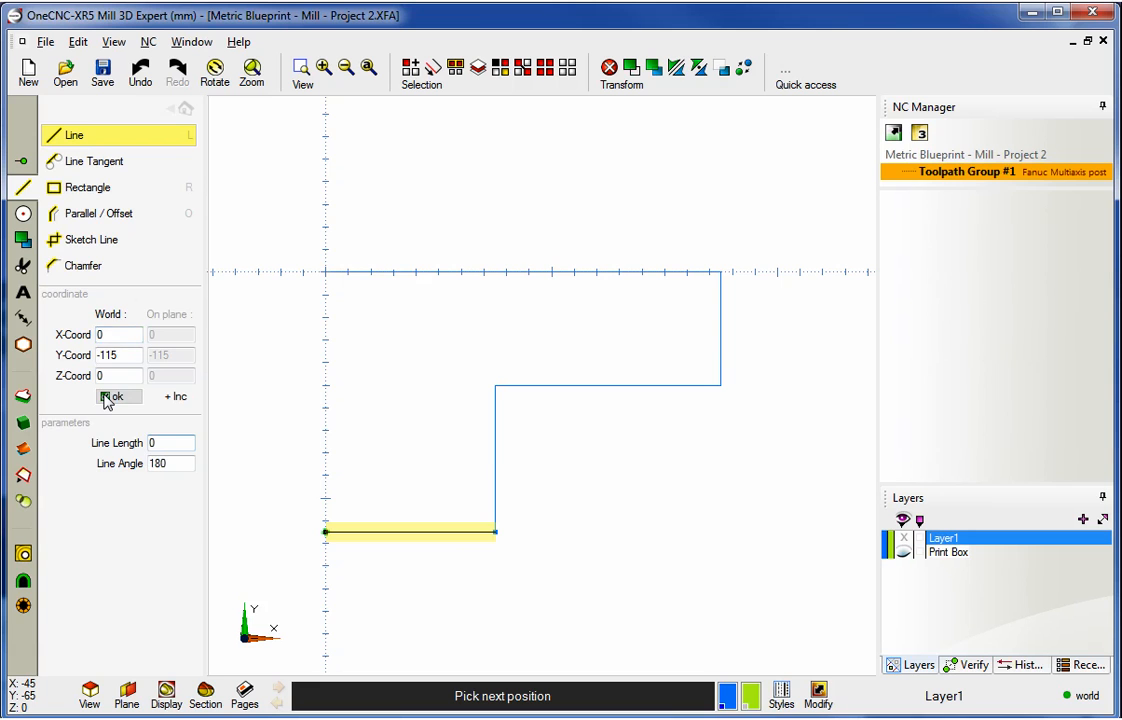
left_click(325, 271)
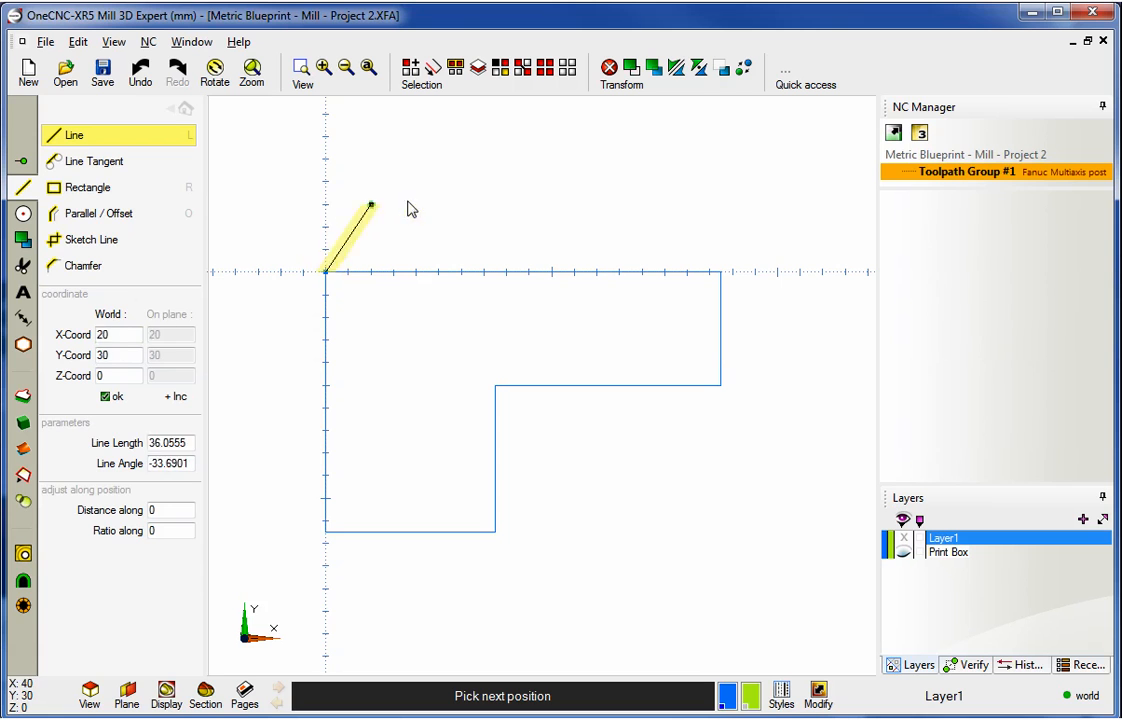
key("Escape")
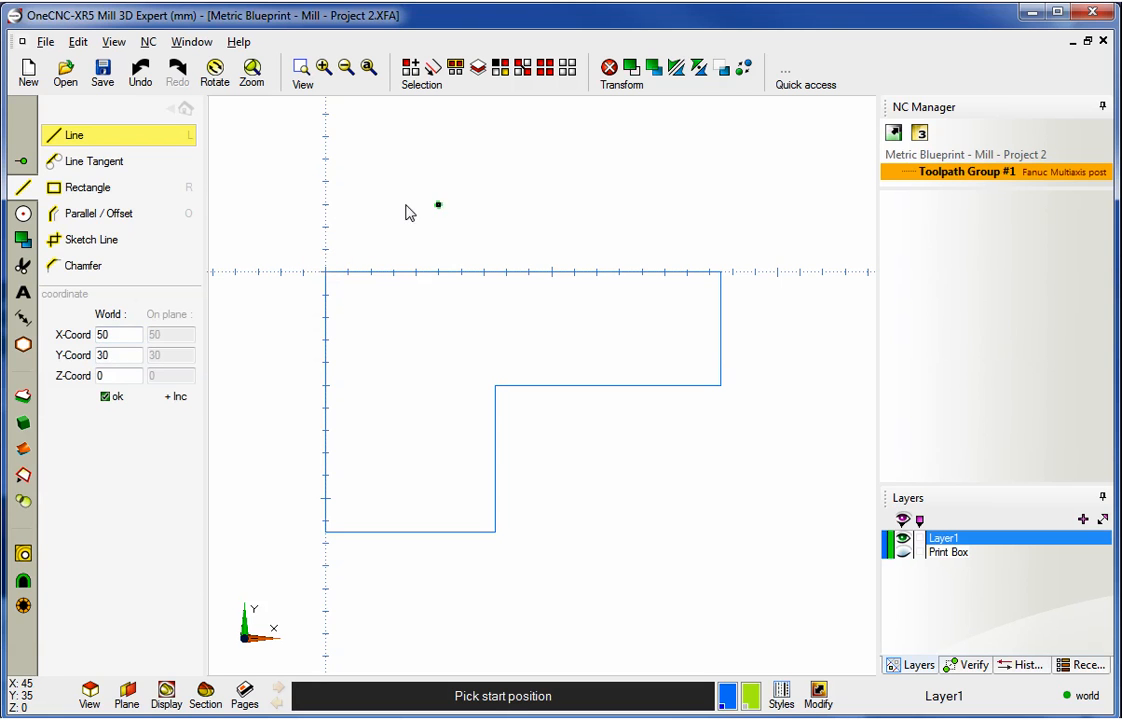
- Show the Print Box layer to check the blueprint, then hide it again
right_click(906, 553)
right_click(843, 548)
left_click(904, 555)
left_click(904, 556)
left_click(904, 555)
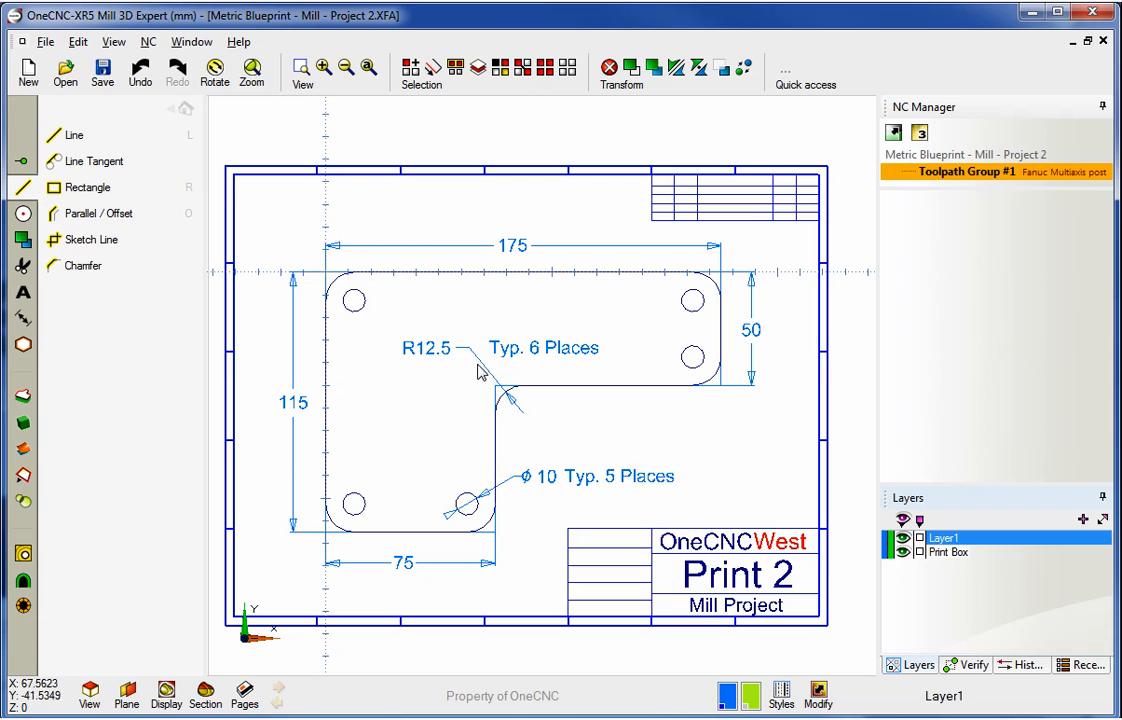
left_click(902, 553)
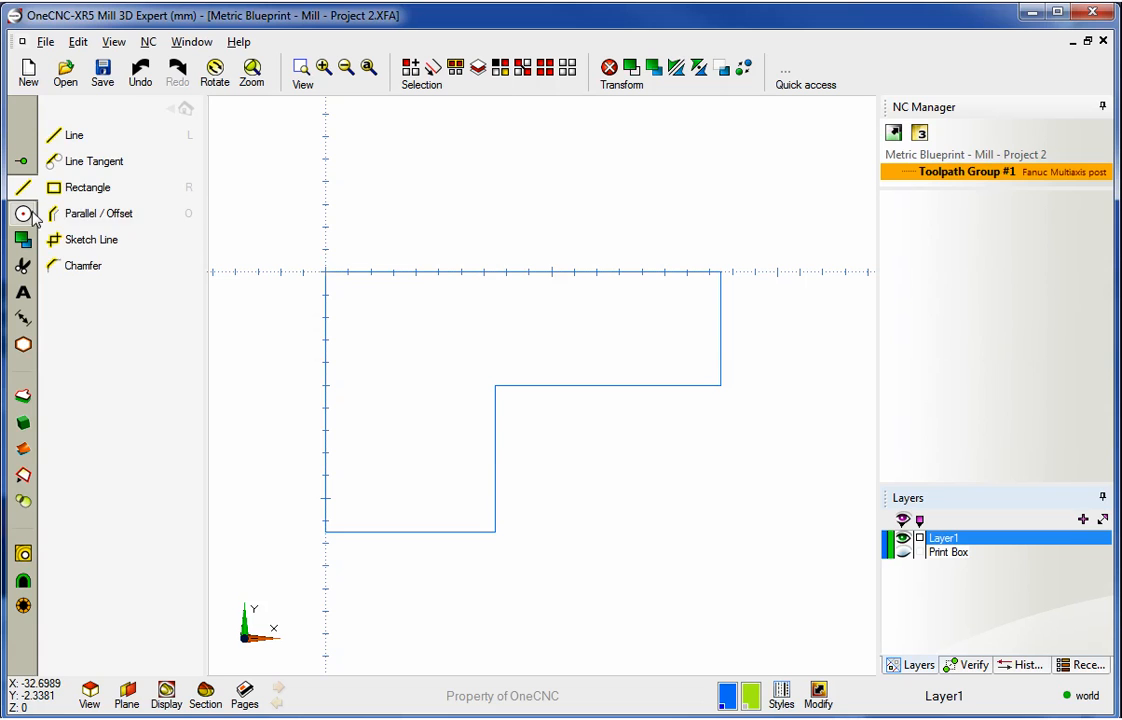
- Fillet the top-left, bottom-left and lower-right corners of the outline with a 12.5 mm radius
left_click(24, 213)
left_click(150, 136)
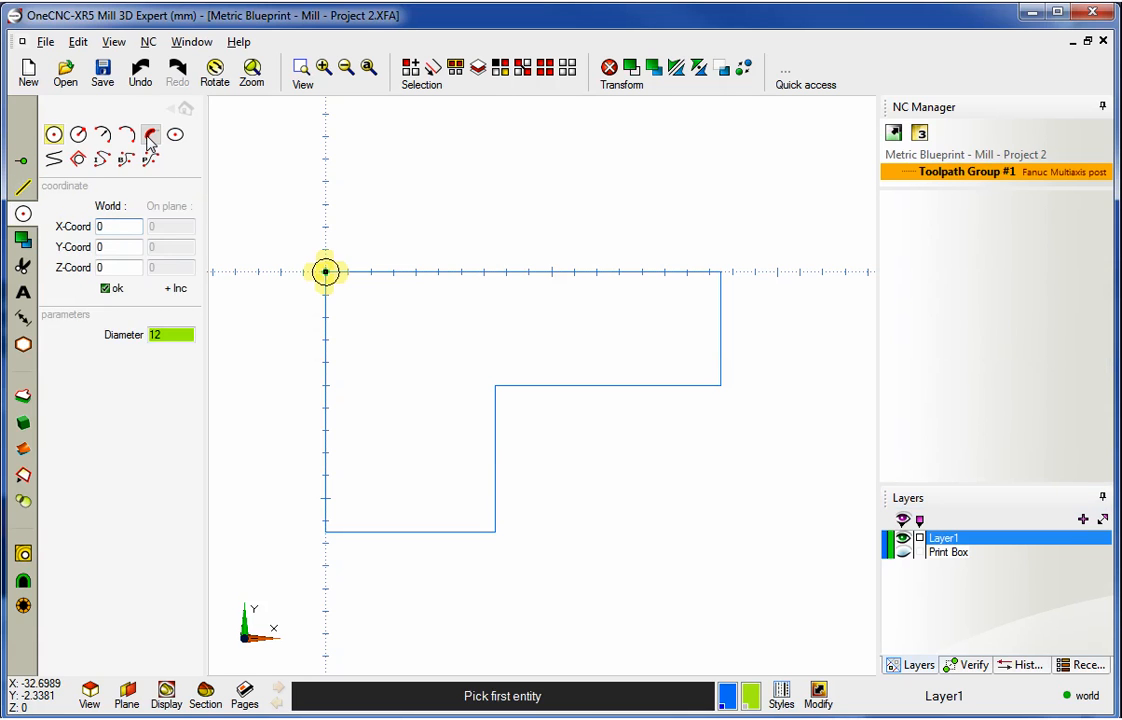
left_click_drag(162, 207, 111, 208)
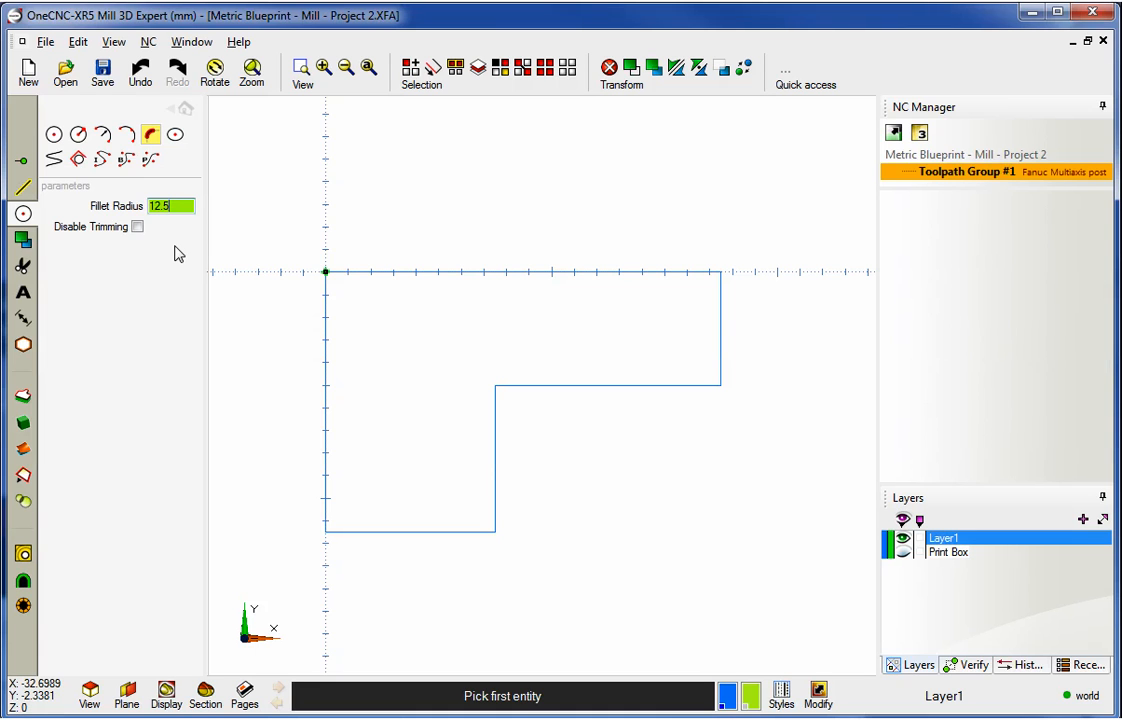
double_click(179, 206)
type("2")
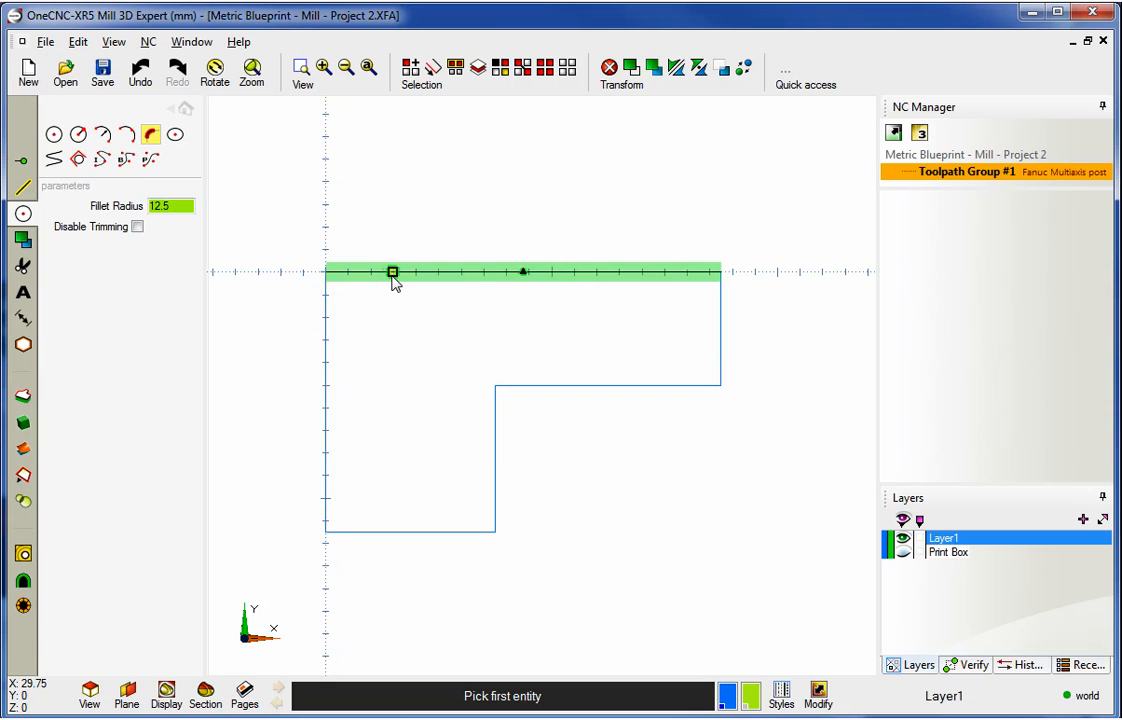
left_click(369, 273)
left_click(334, 362)
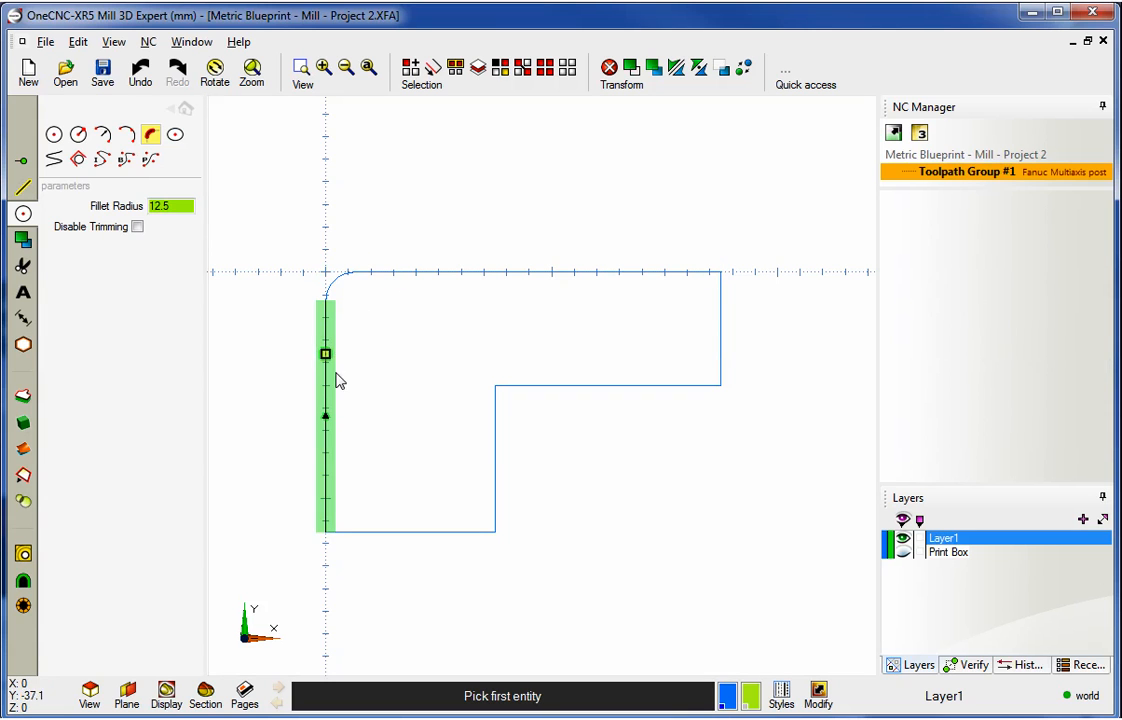
left_click(383, 531)
left_click(330, 505)
left_click(462, 529)
left_click(494, 485)
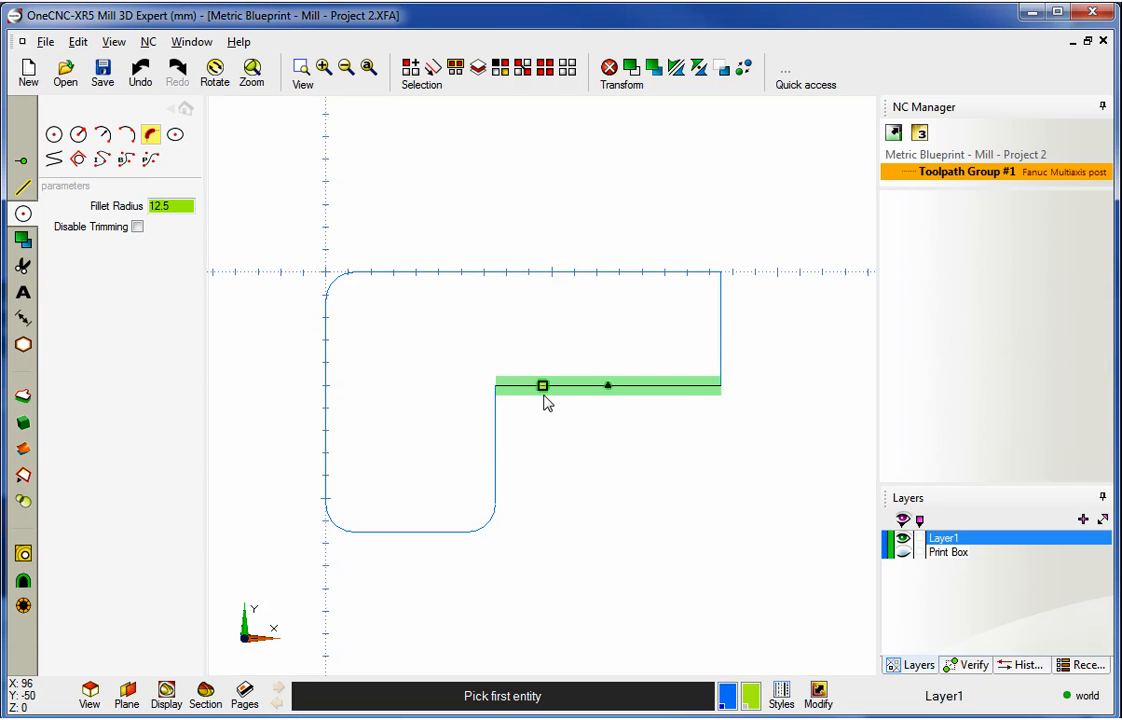
- Fillet the inner step corner, the right step corner and the top-right corner with 12.5 mm radius
left_click(546, 398)
left_click(496, 441)
left_click(702, 380)
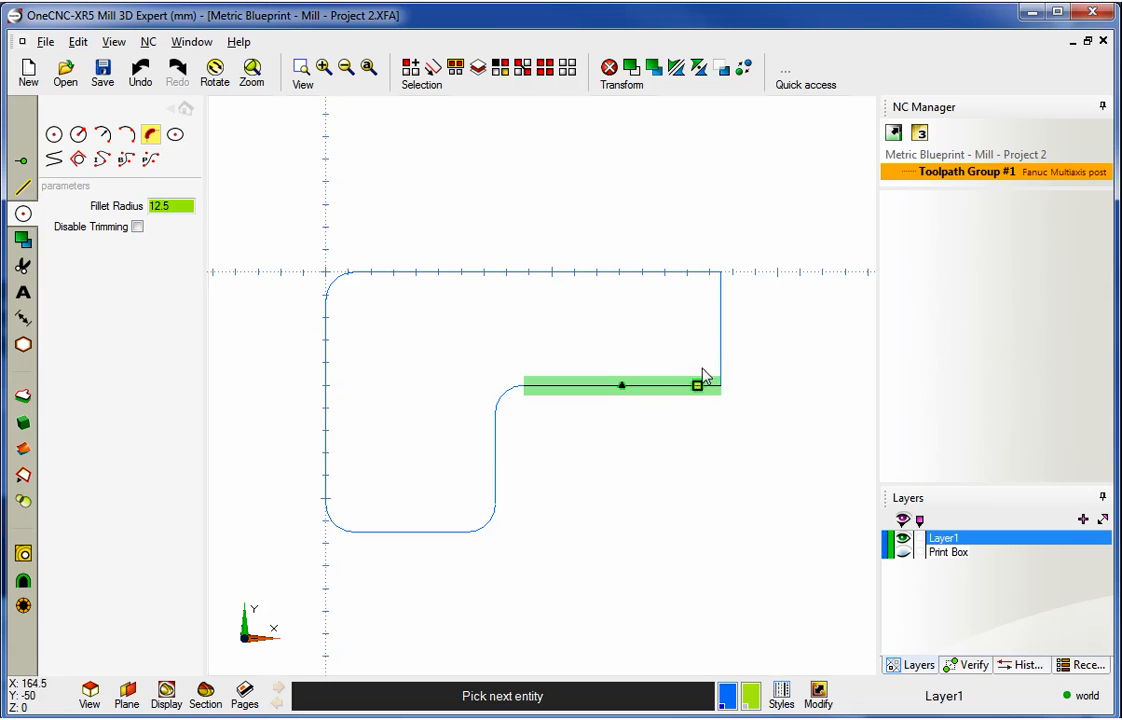
left_click(722, 346)
left_click(726, 314)
left_click(680, 274)
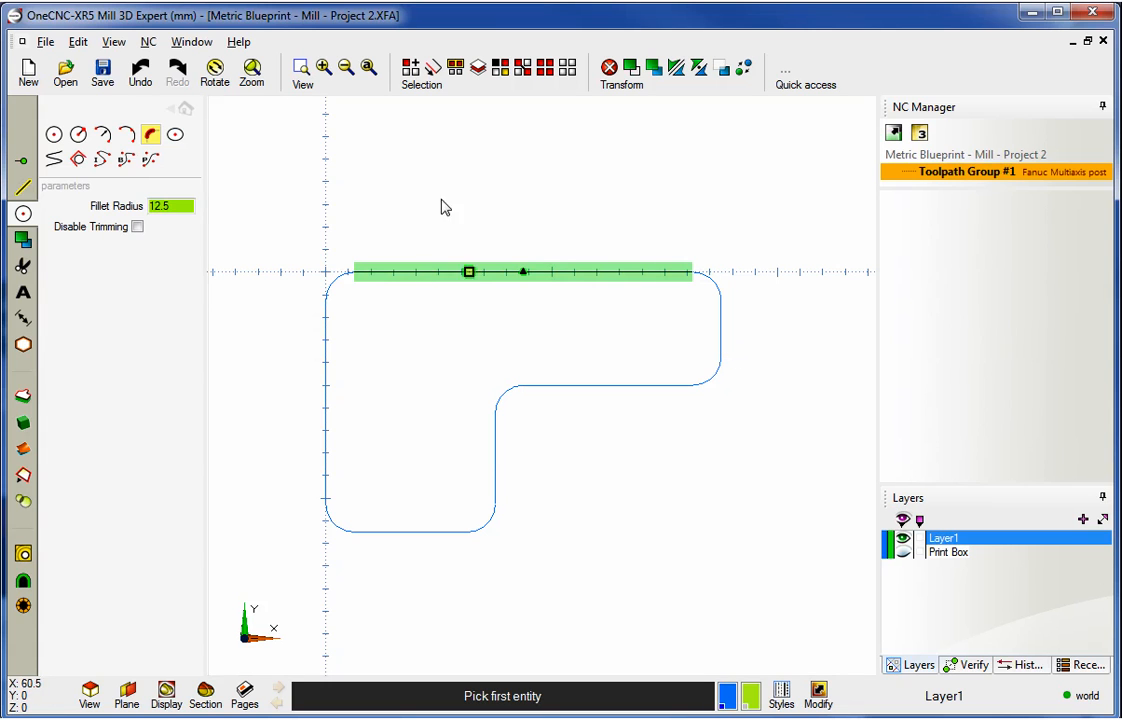
key("Escape")
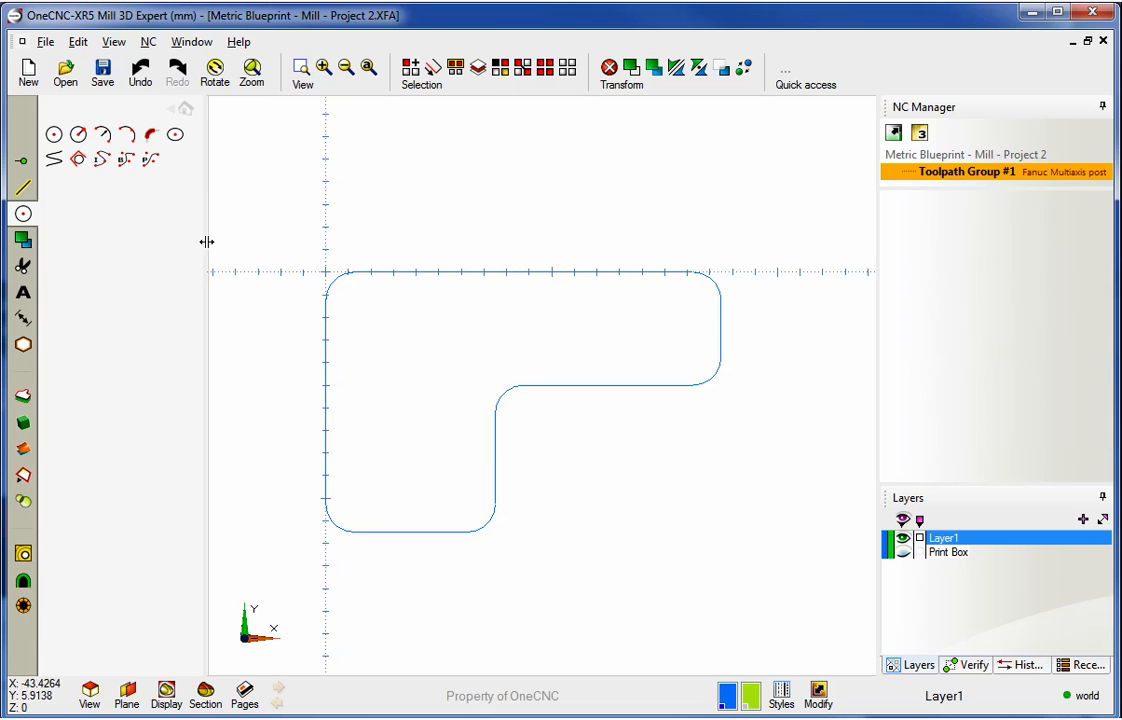
left_click(184, 107)
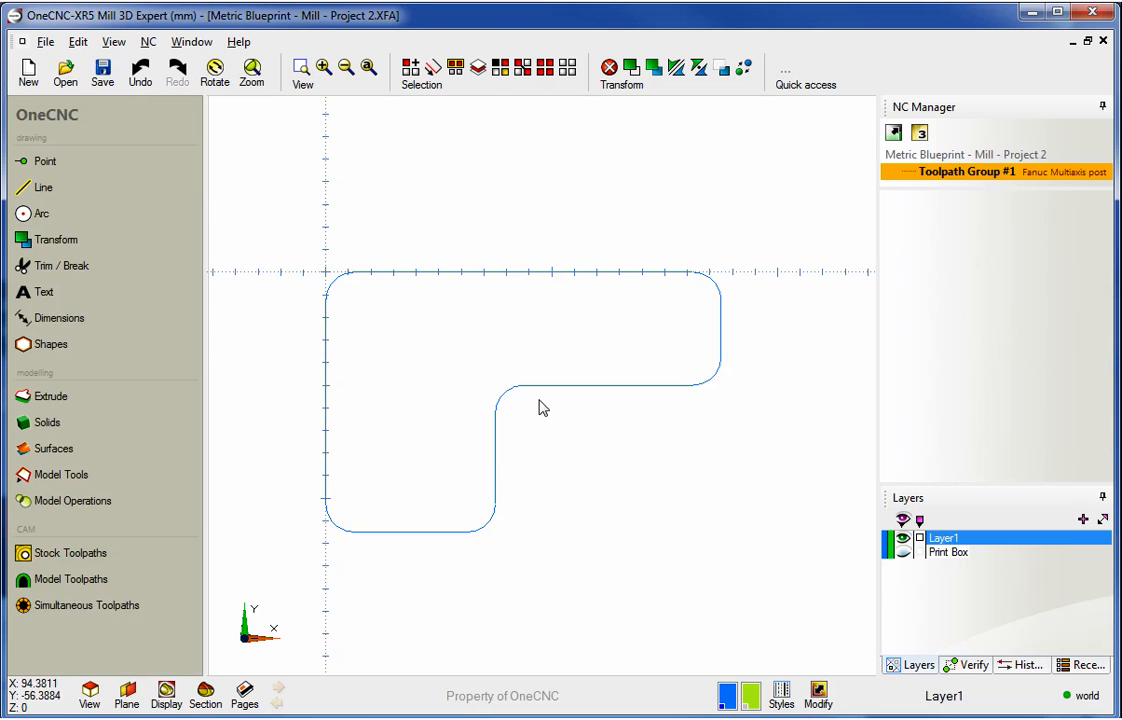
- Toggle the Print Box layer on to compare the profile with the blueprint, then hide it
left_click(904, 553)
left_click(904, 553)
left_click(904, 553)
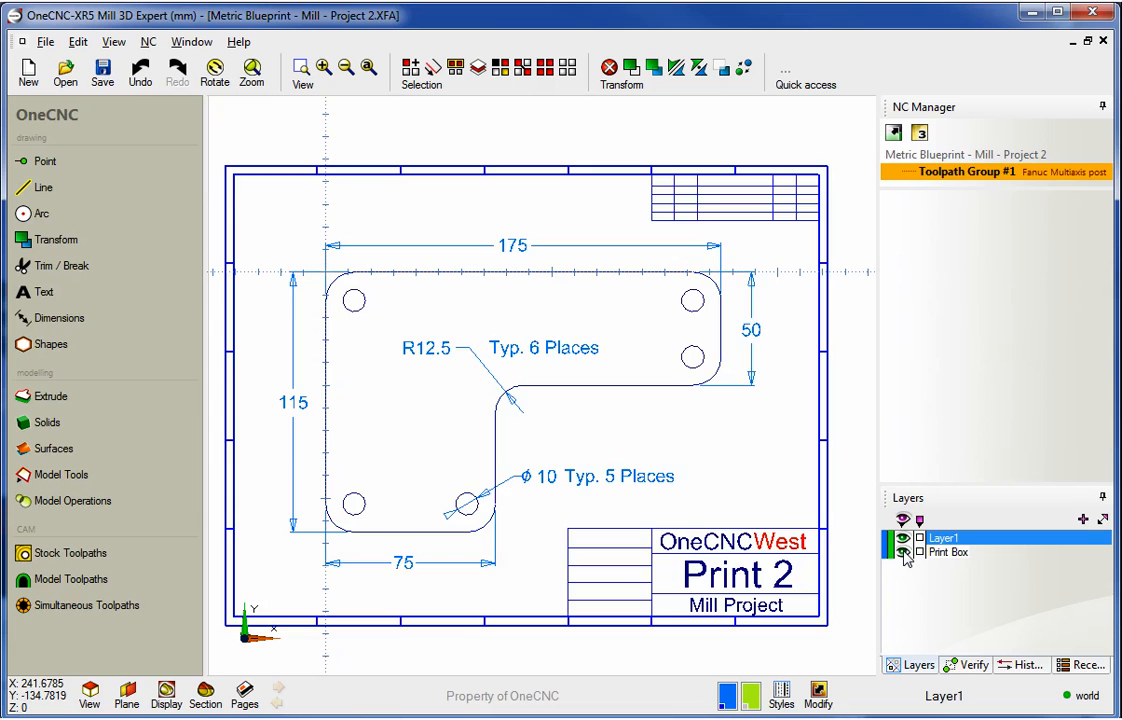
left_click(904, 553)
left_click(904, 553)
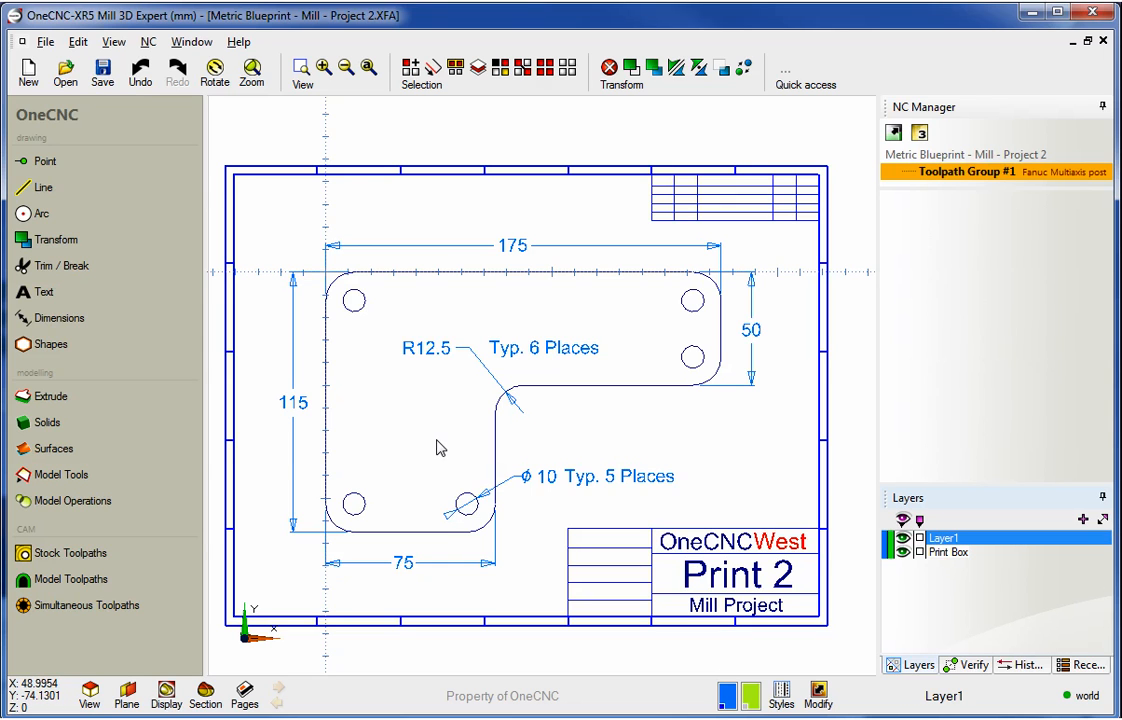
left_click(903, 553)
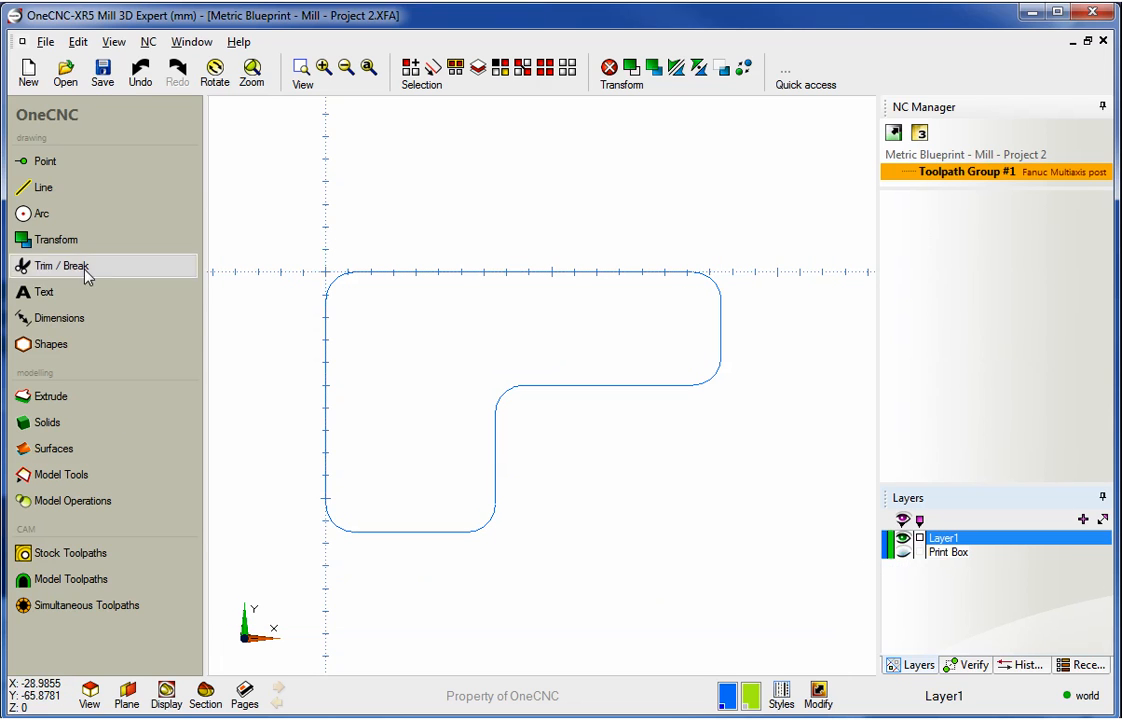
- Draw 10.5 mm diameter circles at the top-left and bottom-left hole positions of the part
left_click(40, 214)
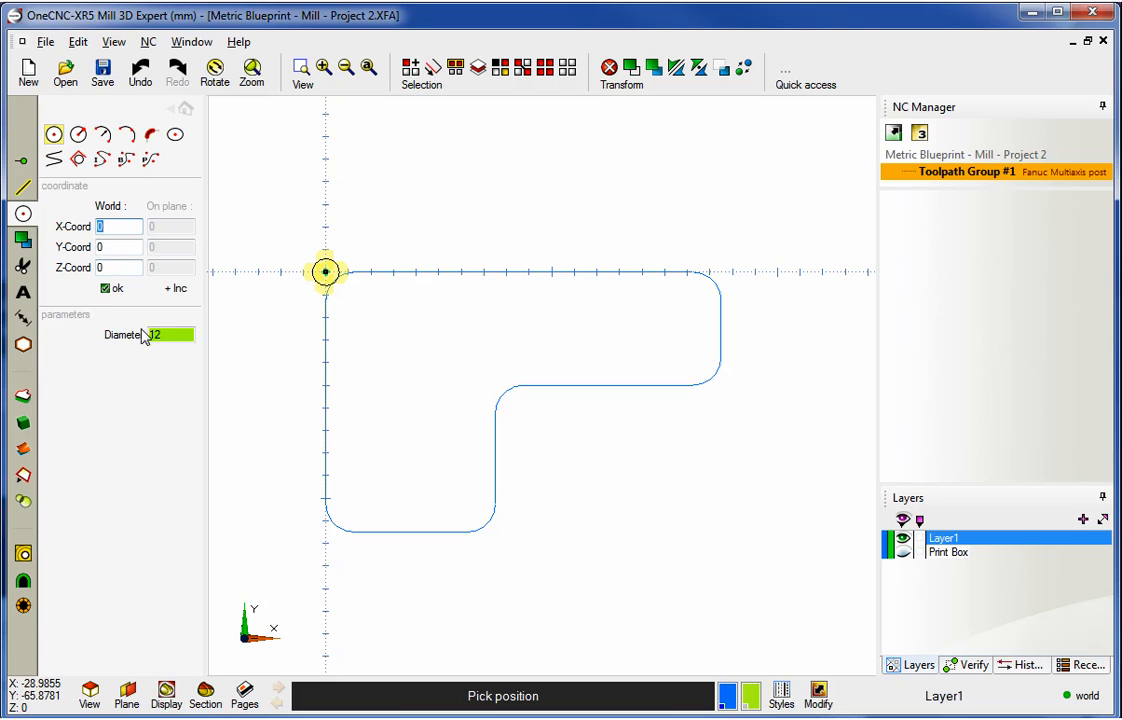
left_click_drag(177, 337, 134, 334)
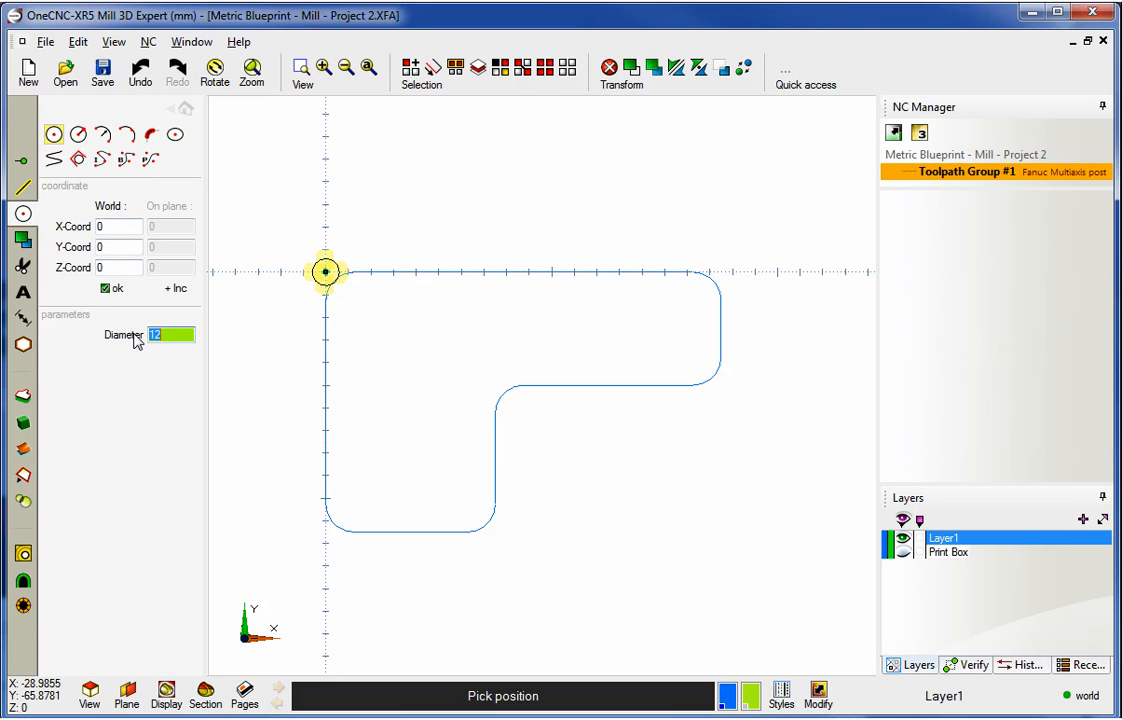
type("1")
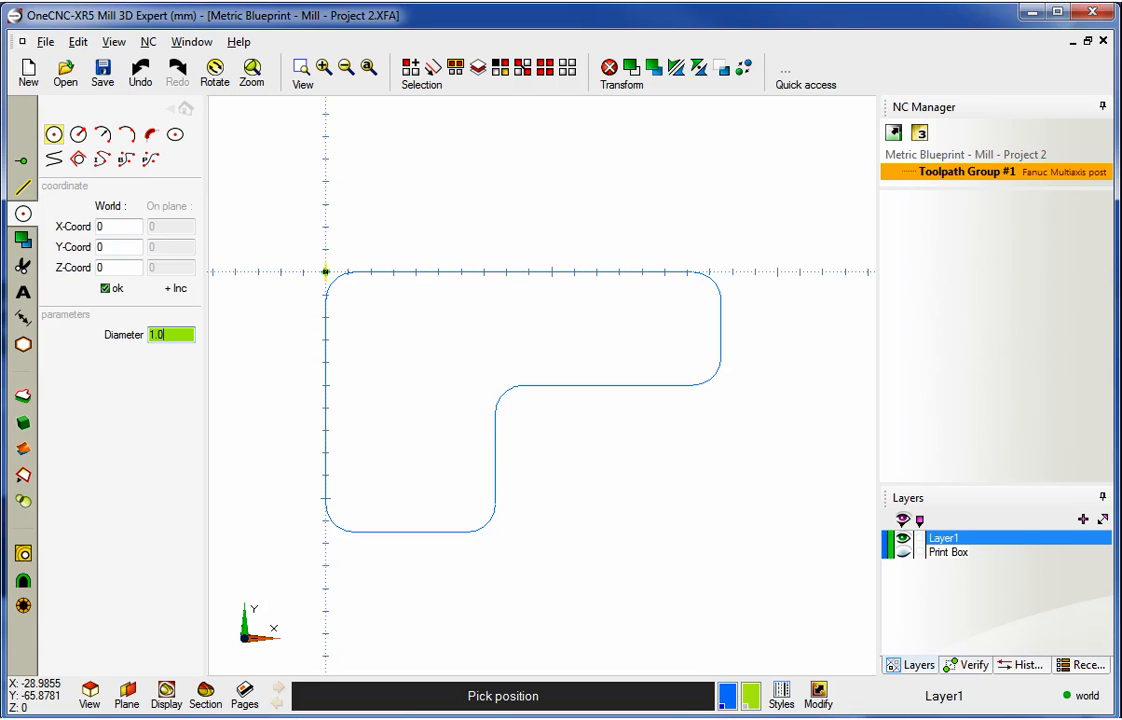
type("10.5")
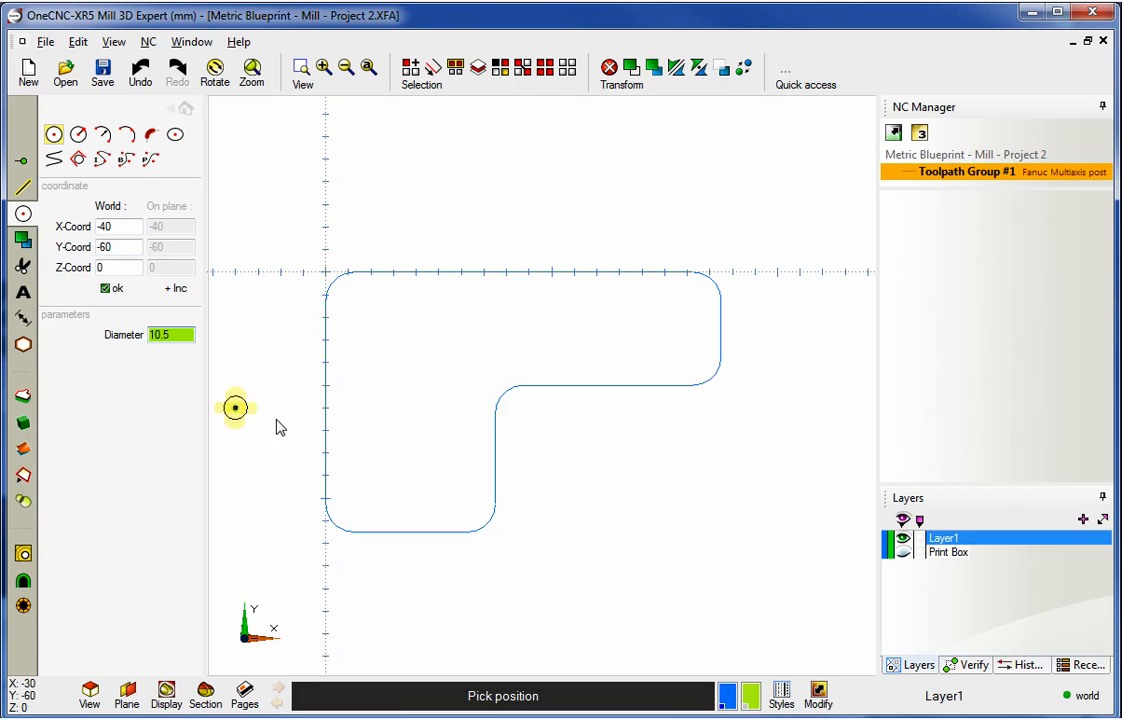
scroll(385, 360, "up", 1)
scroll(384, 358, "up", 1)
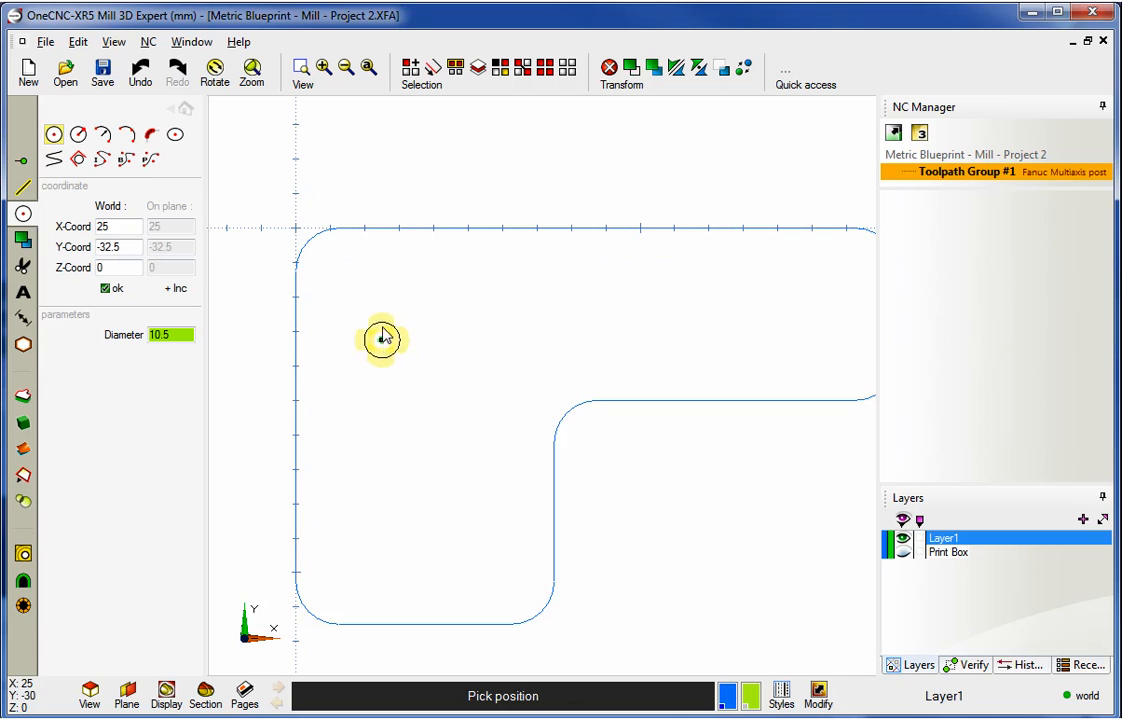
left_click(339, 273)
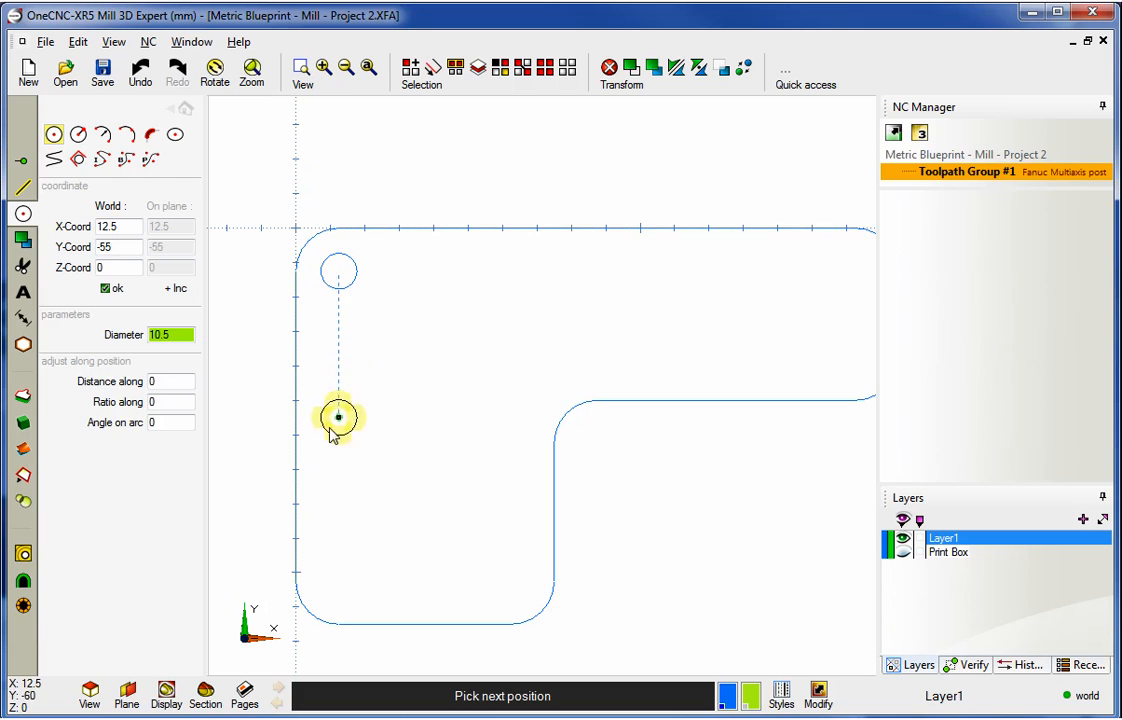
left_click(341, 588)
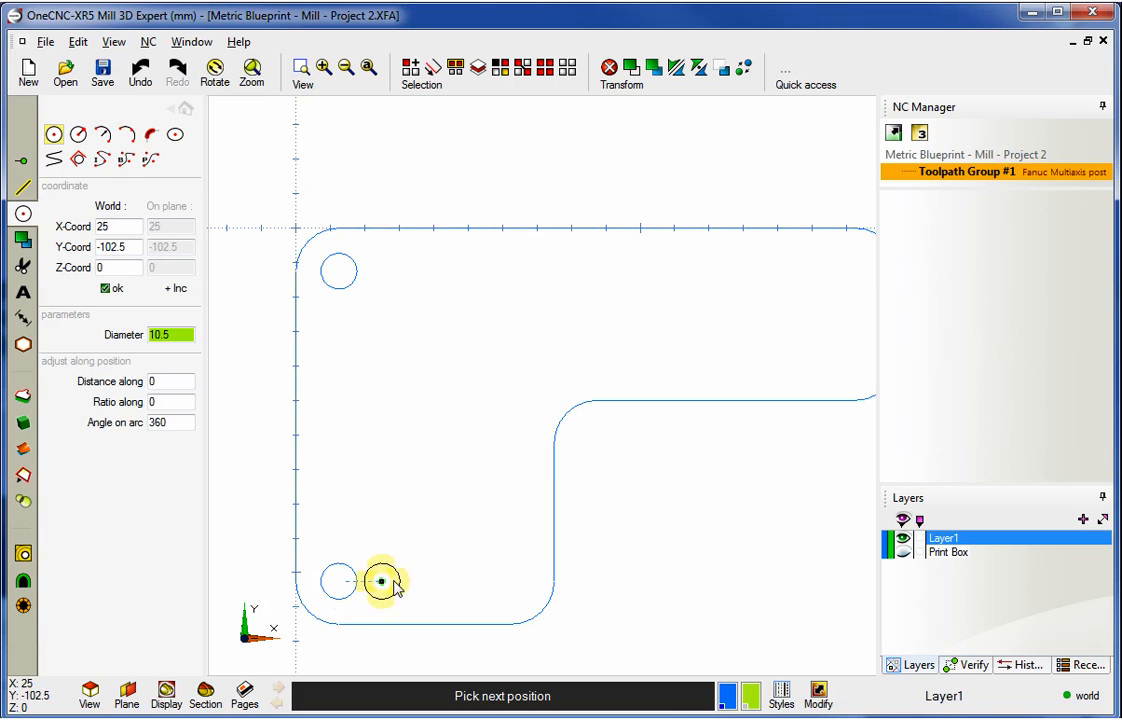
- Add 10.5 mm circles at the bottom-middle, top-right and right-middle hole positions, then exit the circle command
left_click(514, 588)
scroll(514, 588, "down", 2)
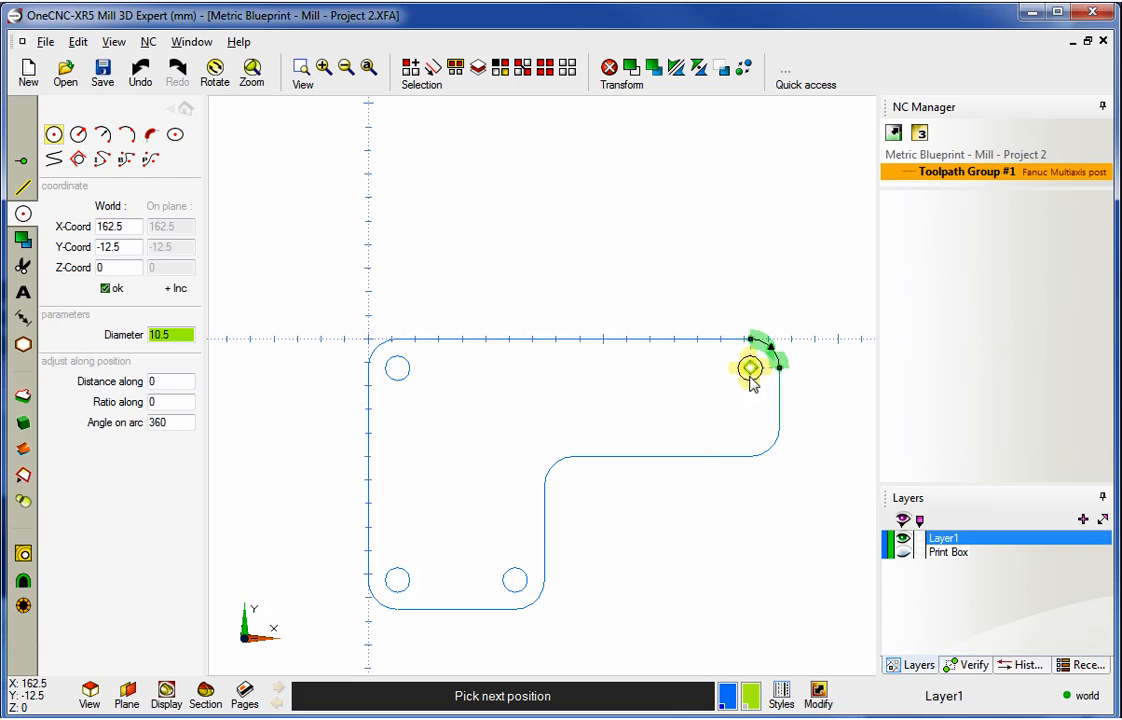
left_click(750, 368)
left_click(750, 426)
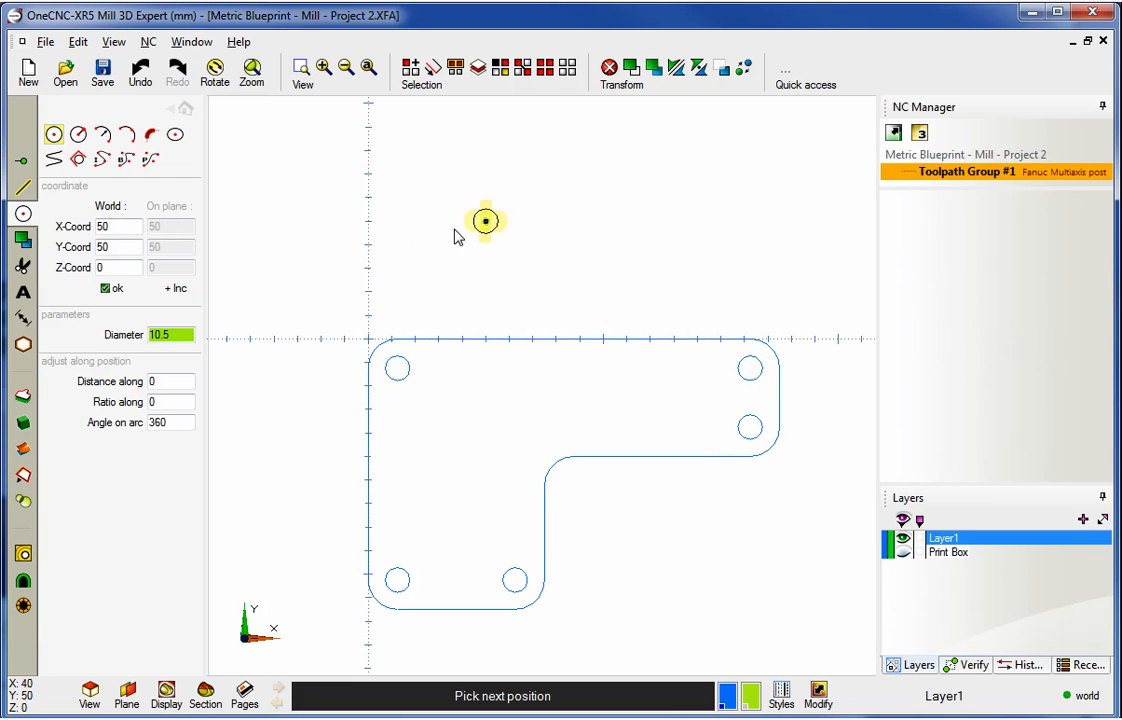
key("Escape")
- Show the Print Box layer to compare the holes with the blueprint, then hide it again
scroll(521, 371, "up", 3)
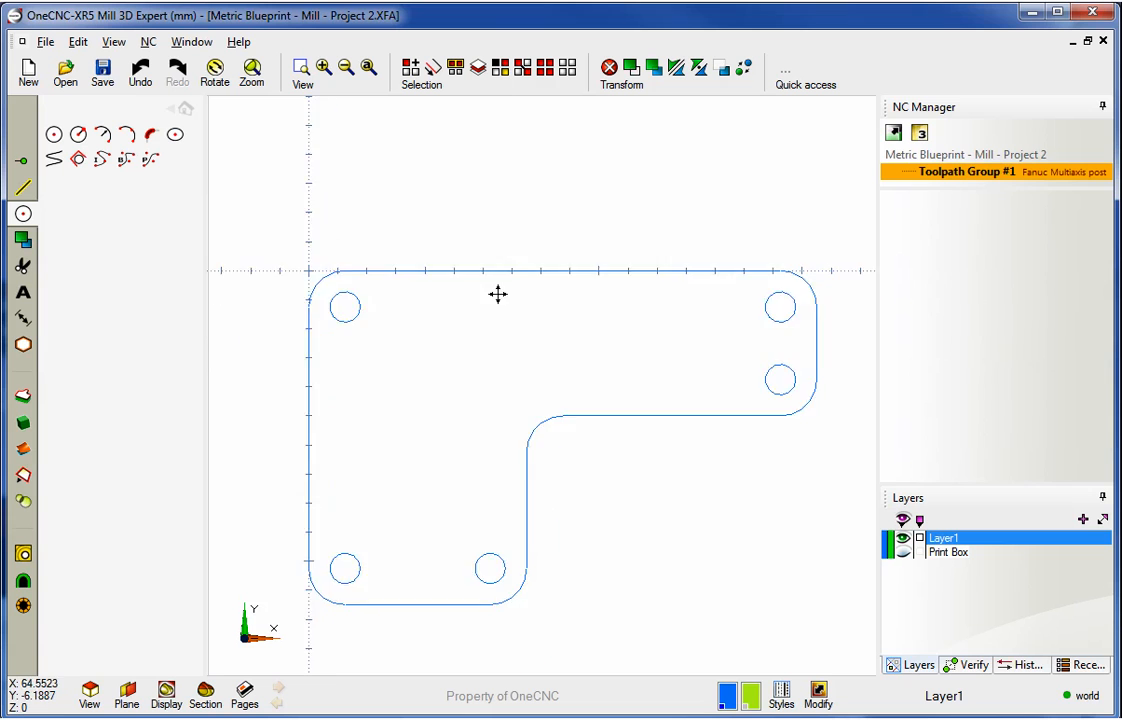
left_click(903, 553)
left_click(903, 553)
left_click(903, 553)
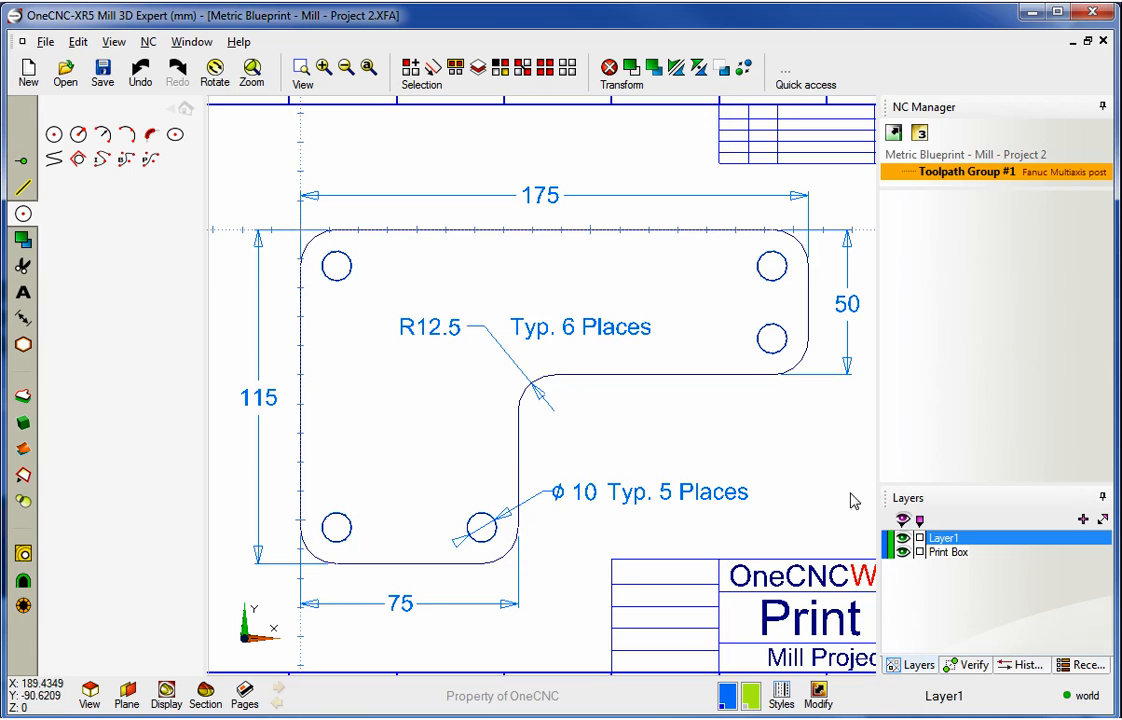
left_click(903, 552)
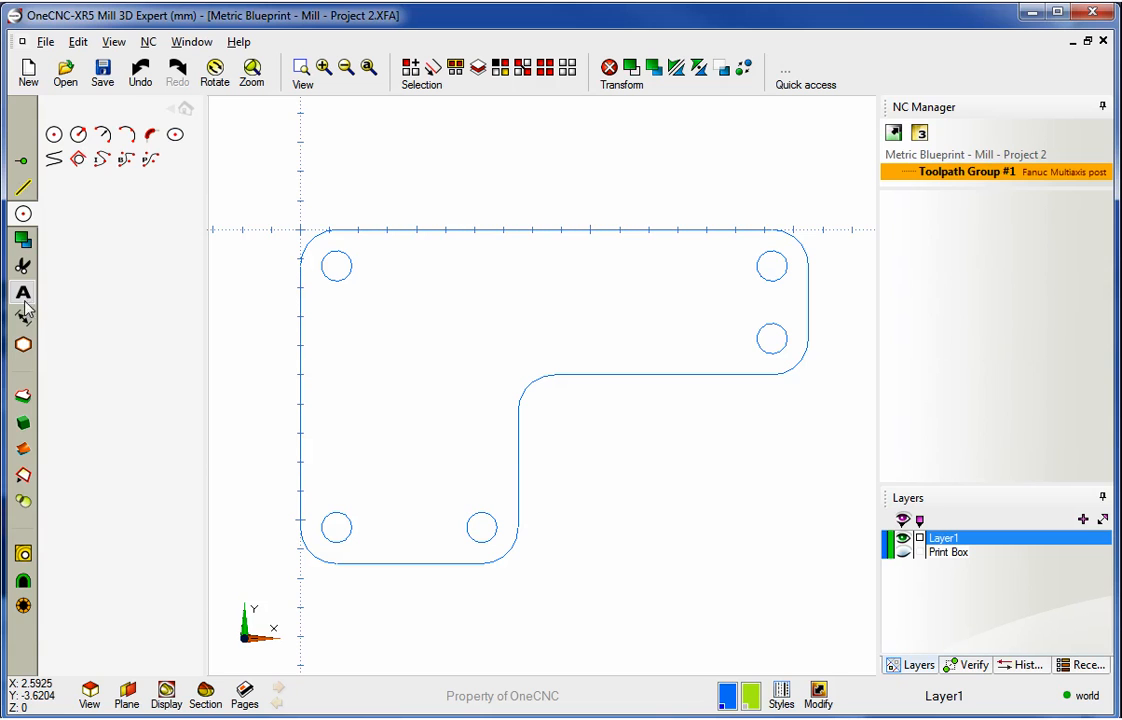
- Alter the top-left and top-right circles to a 5 mm radius
left_click(22, 242)
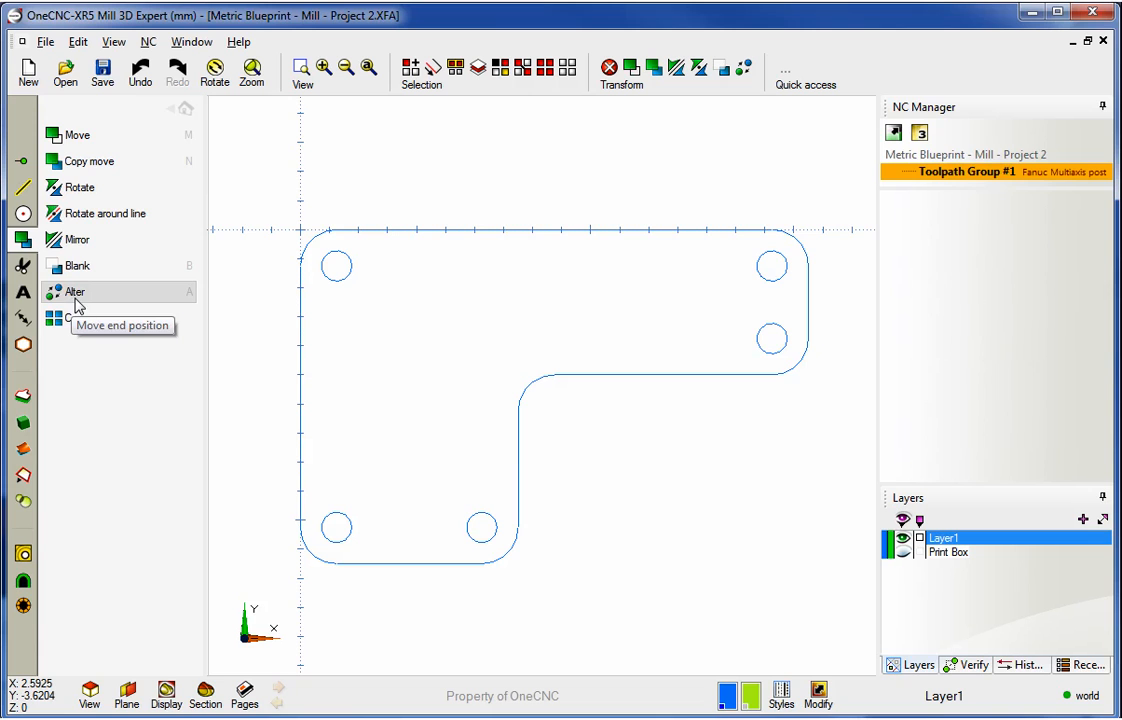
left_click(74, 296)
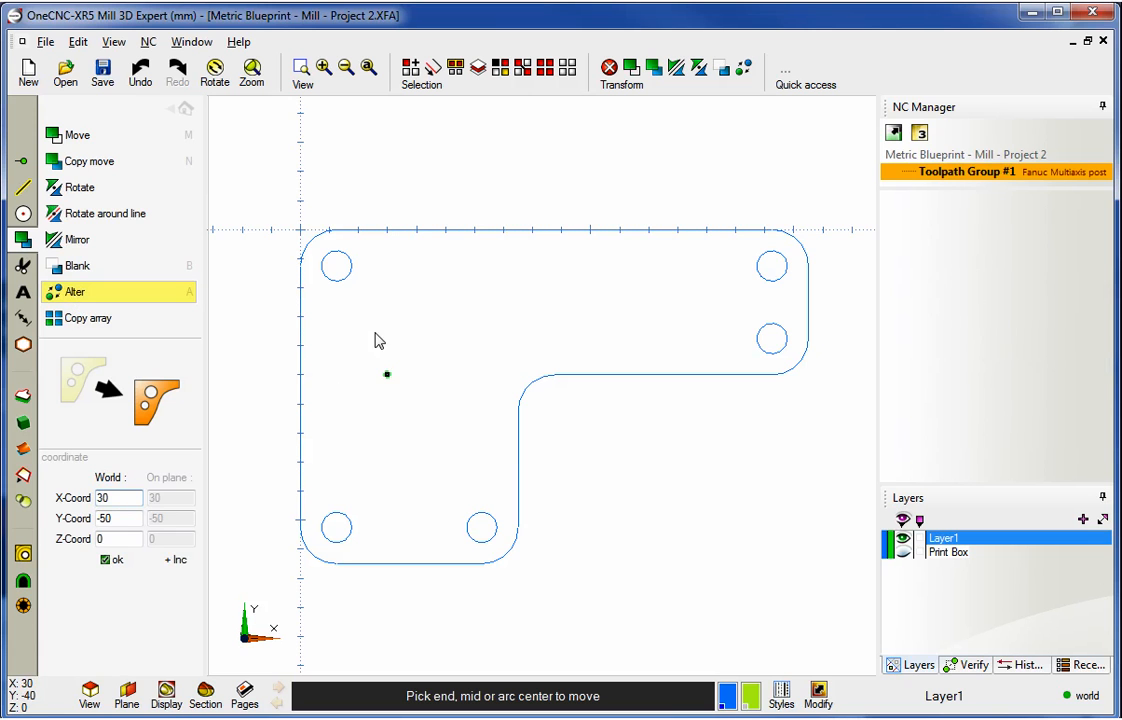
left_click(344, 284)
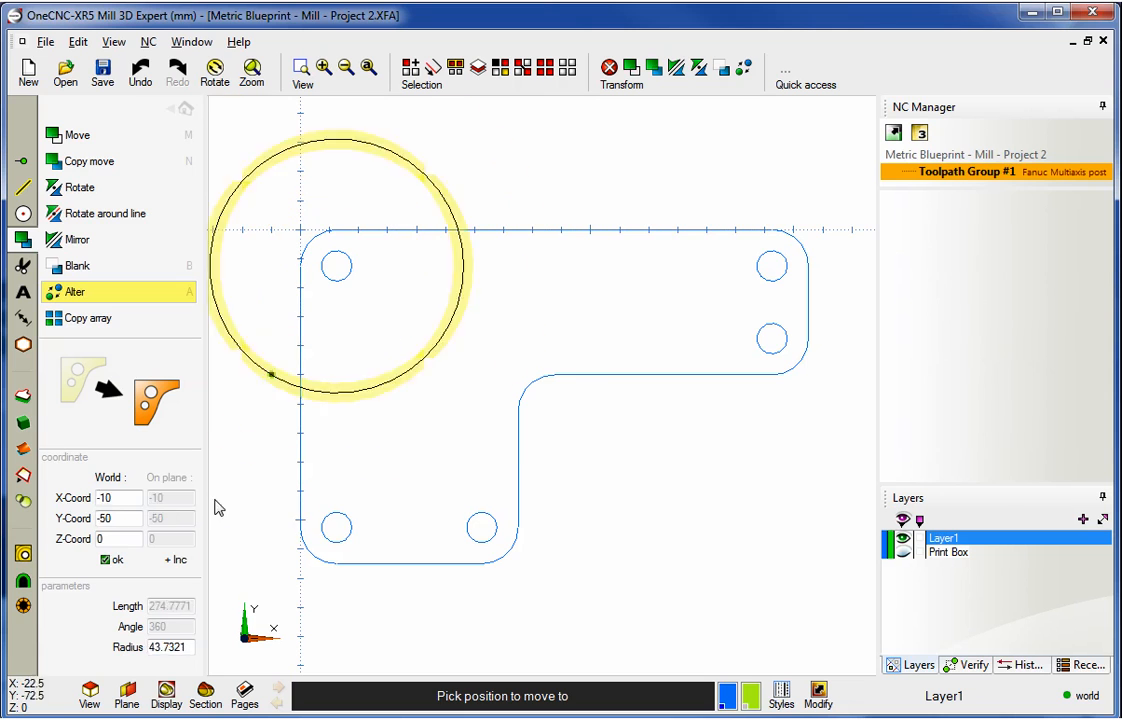
left_click_drag(185, 643, 128, 645)
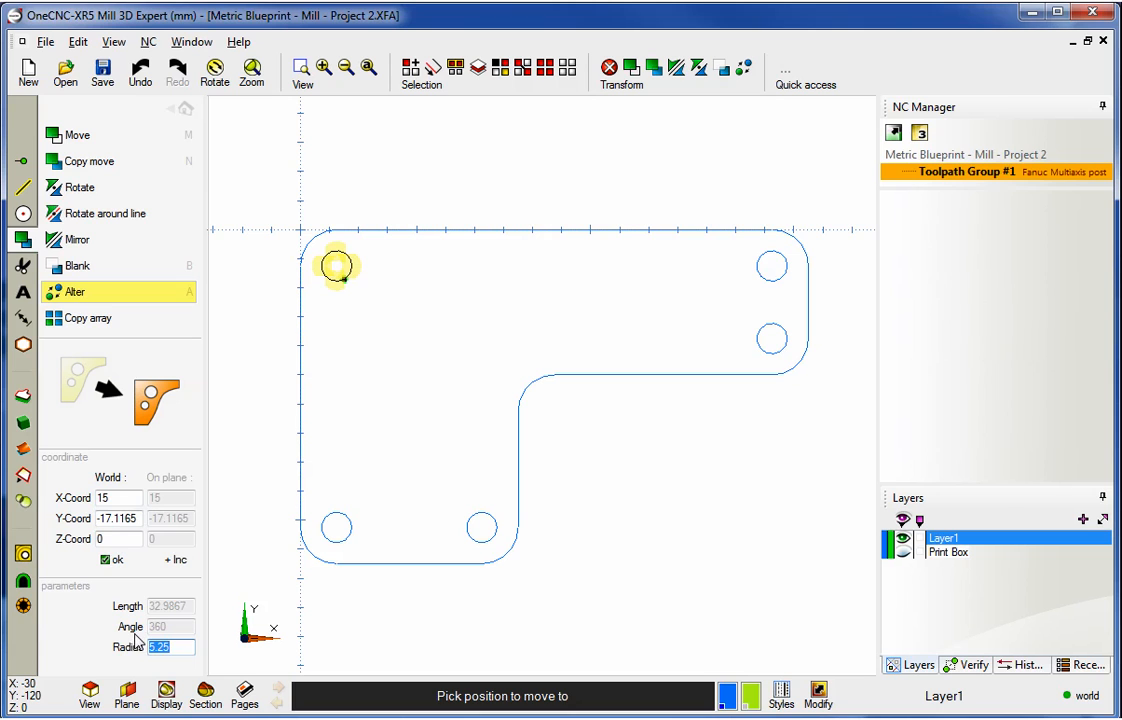
type("5")
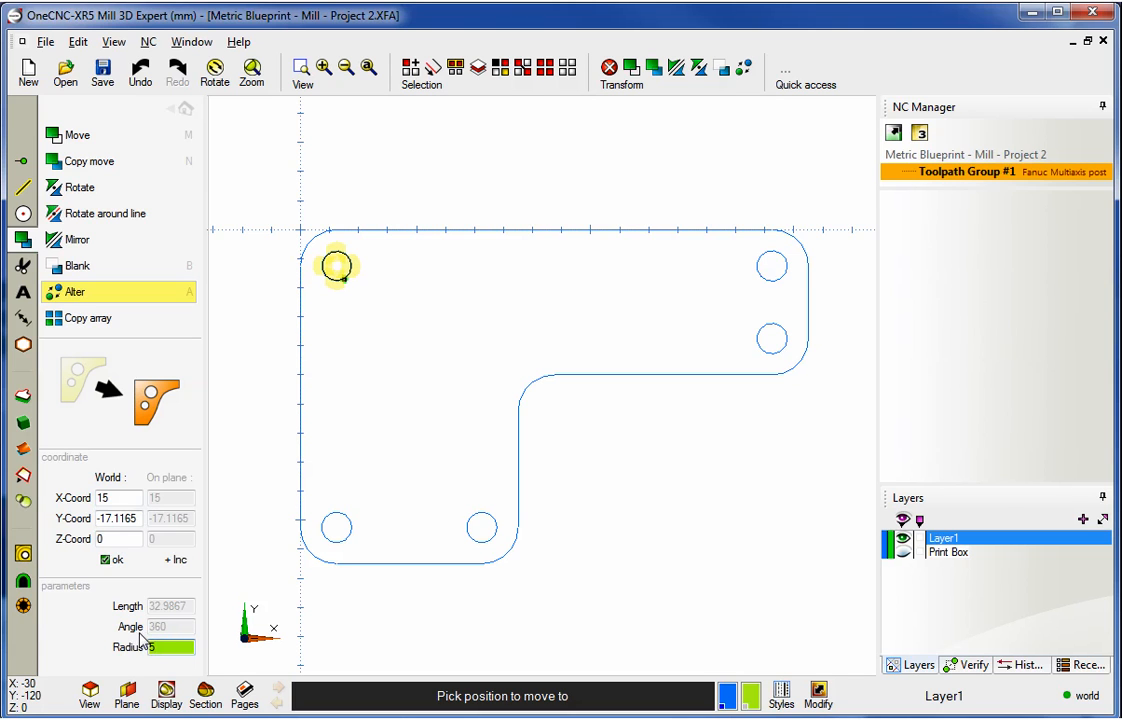
left_click(105, 559)
left_click(767, 289)
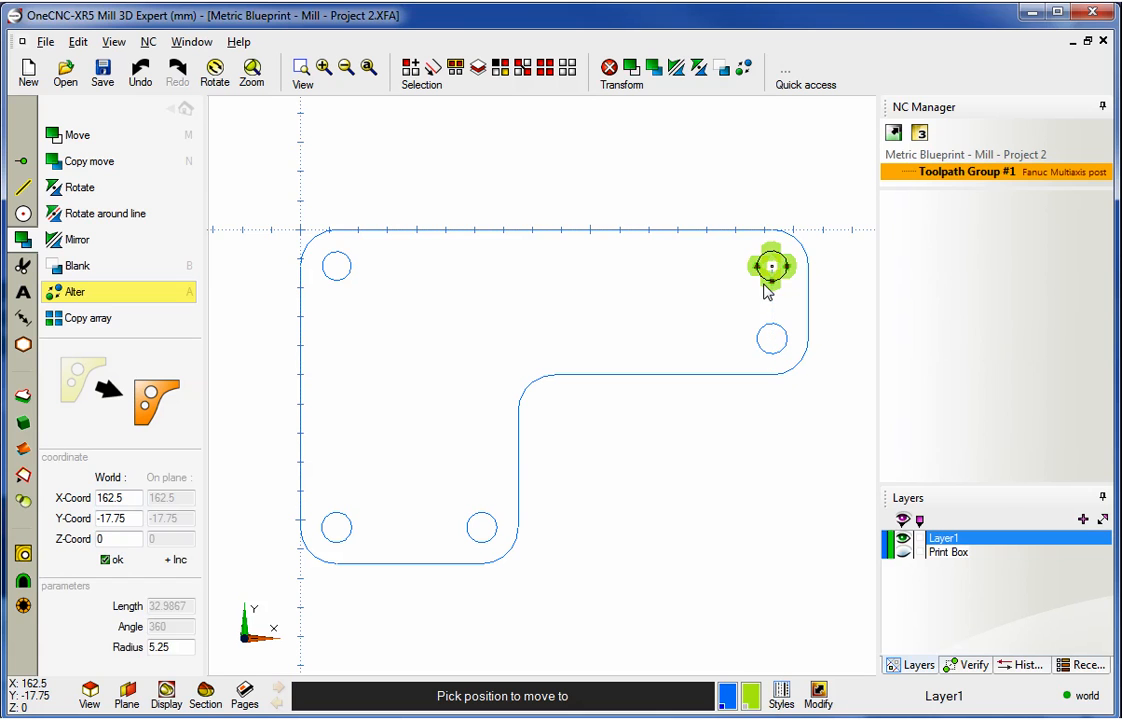
left_click_drag(185, 651, 141, 661)
type("5")
left_click(106, 559)
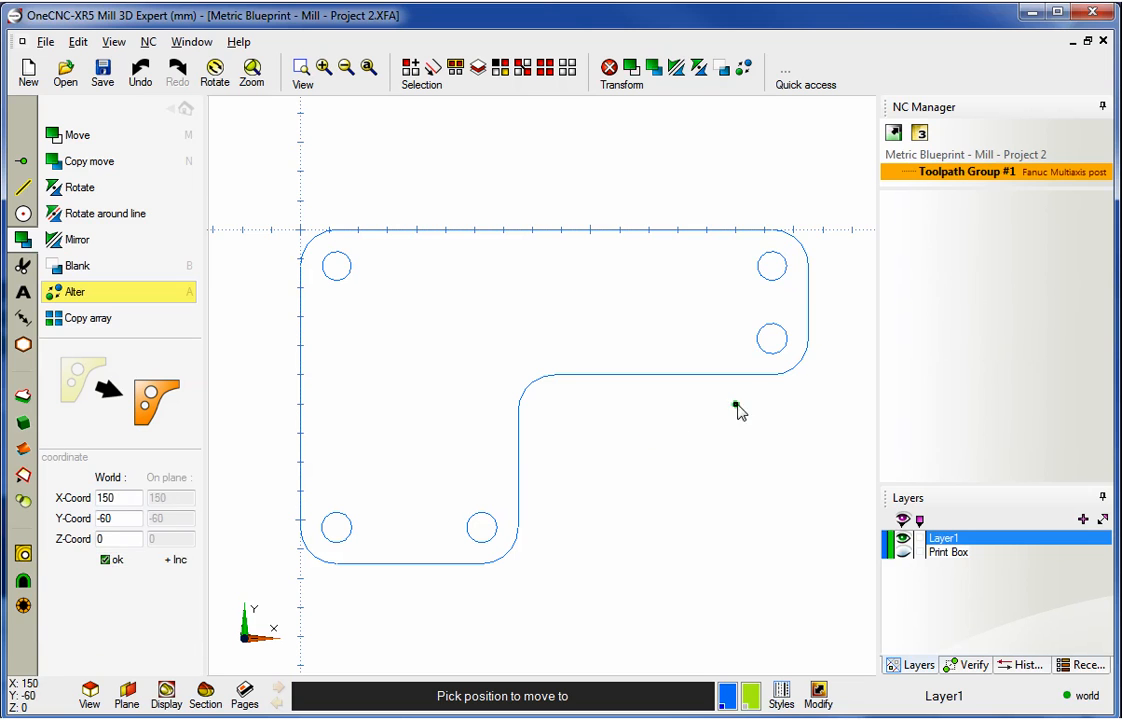
- Alter the right-middle, bottom-middle and bottom-left circles to a 5 mm radius, then exit Alter
left_click(775, 359)
left_click_drag(184, 649, 130, 656)
type("5")
left_click(118, 560)
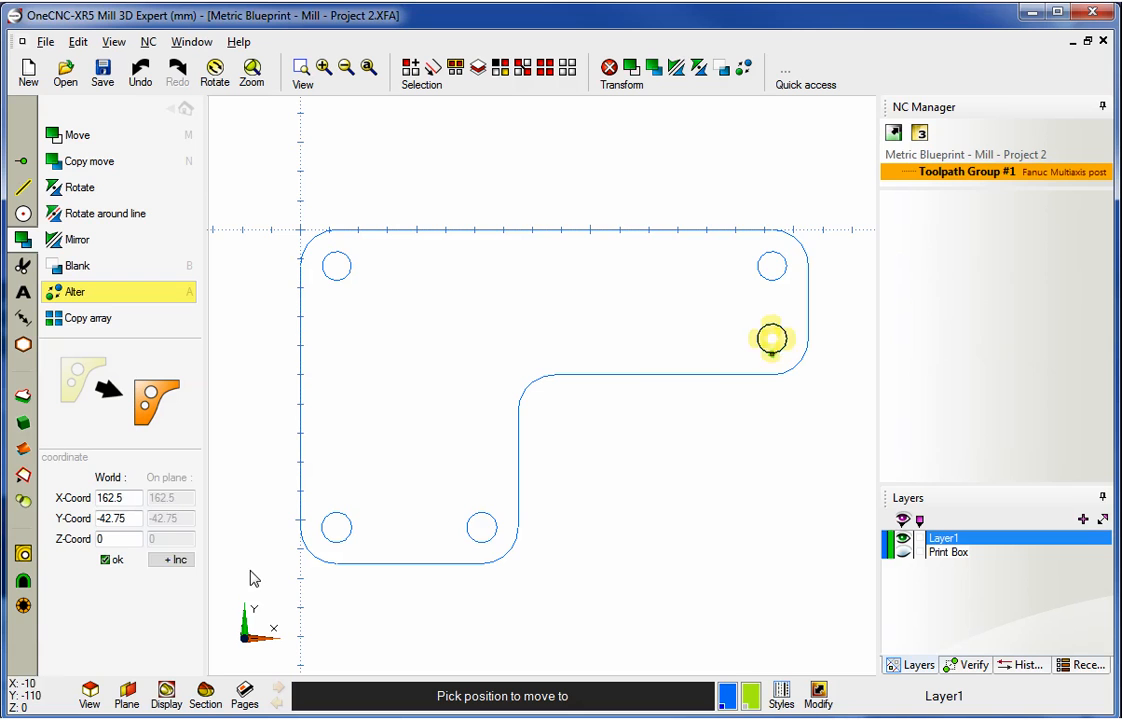
left_click(481, 527)
left_click_drag(178, 647, 122, 652)
type("5")
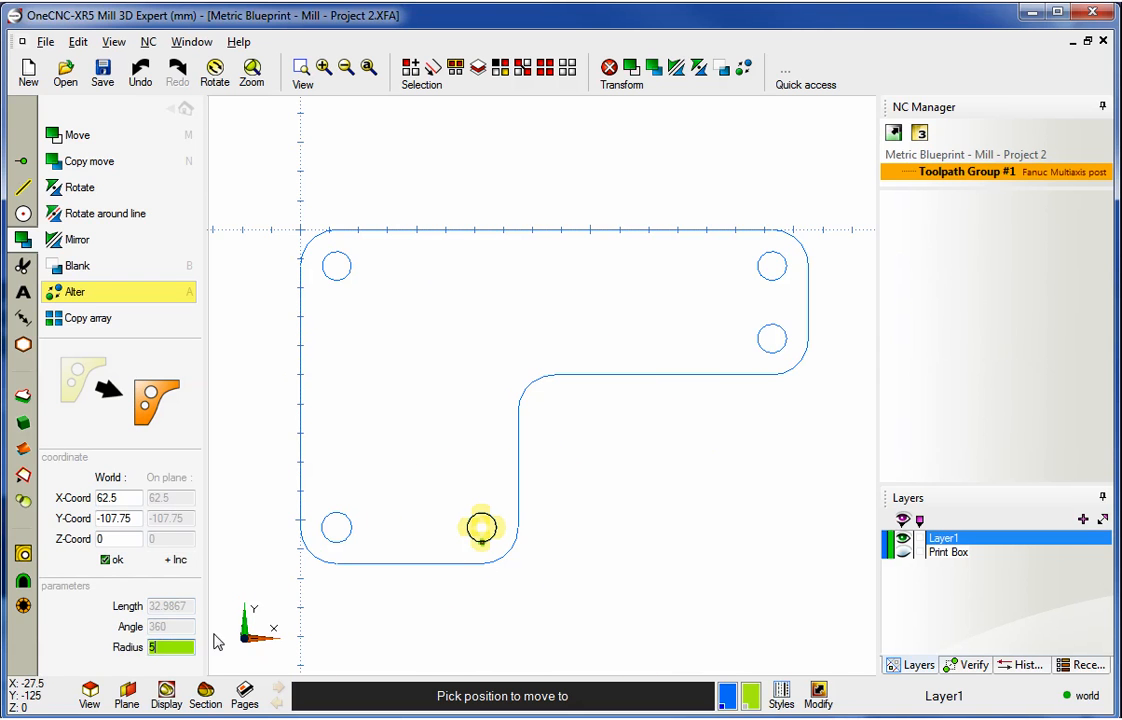
left_click(107, 563)
left_click(350, 546)
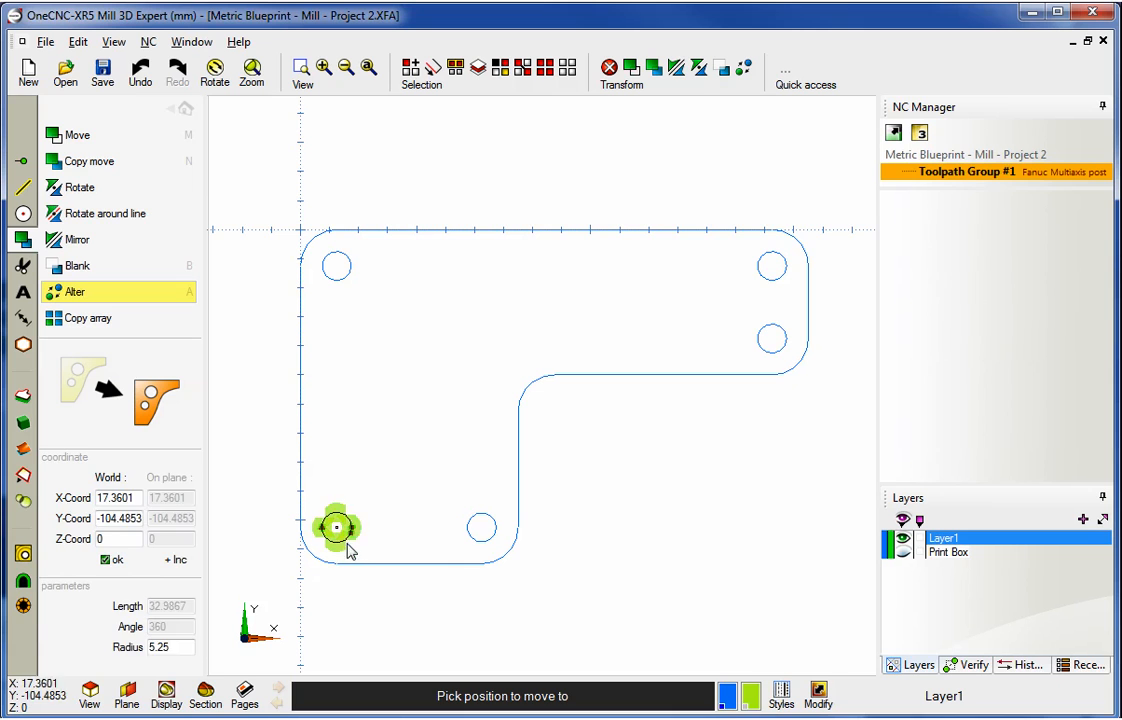
key("BackSpace")
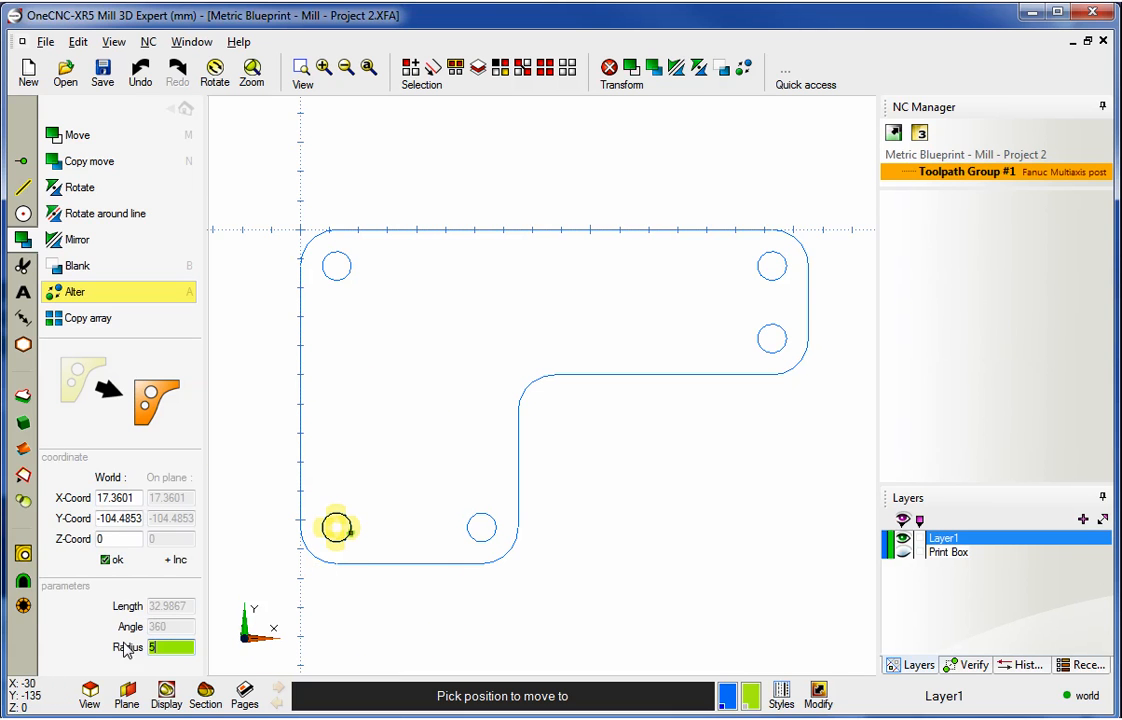
left_click(108, 562)
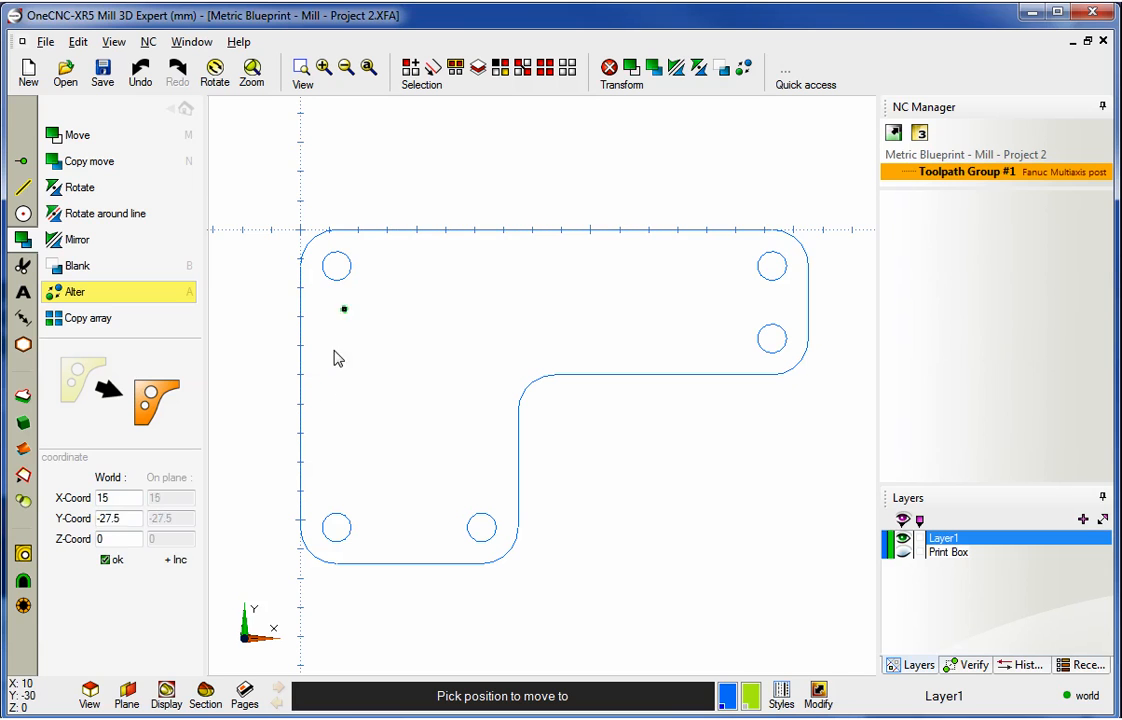
key("Escape")
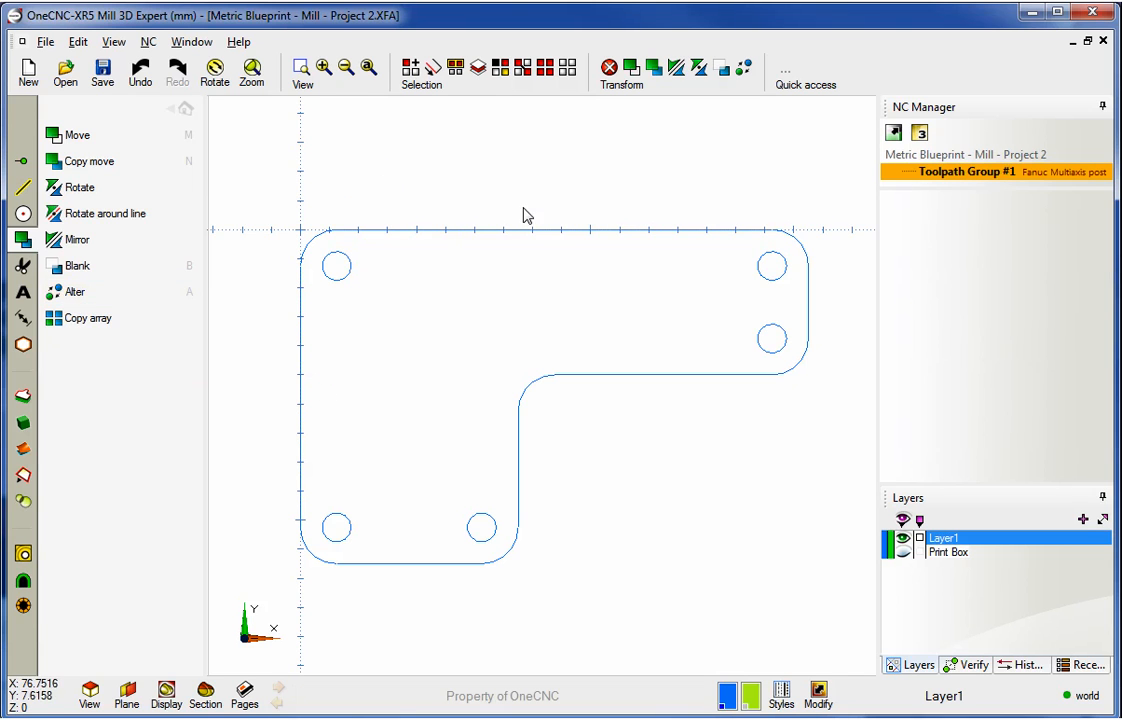
- Verify the entity information of each of the five holes
left_click(186, 110)
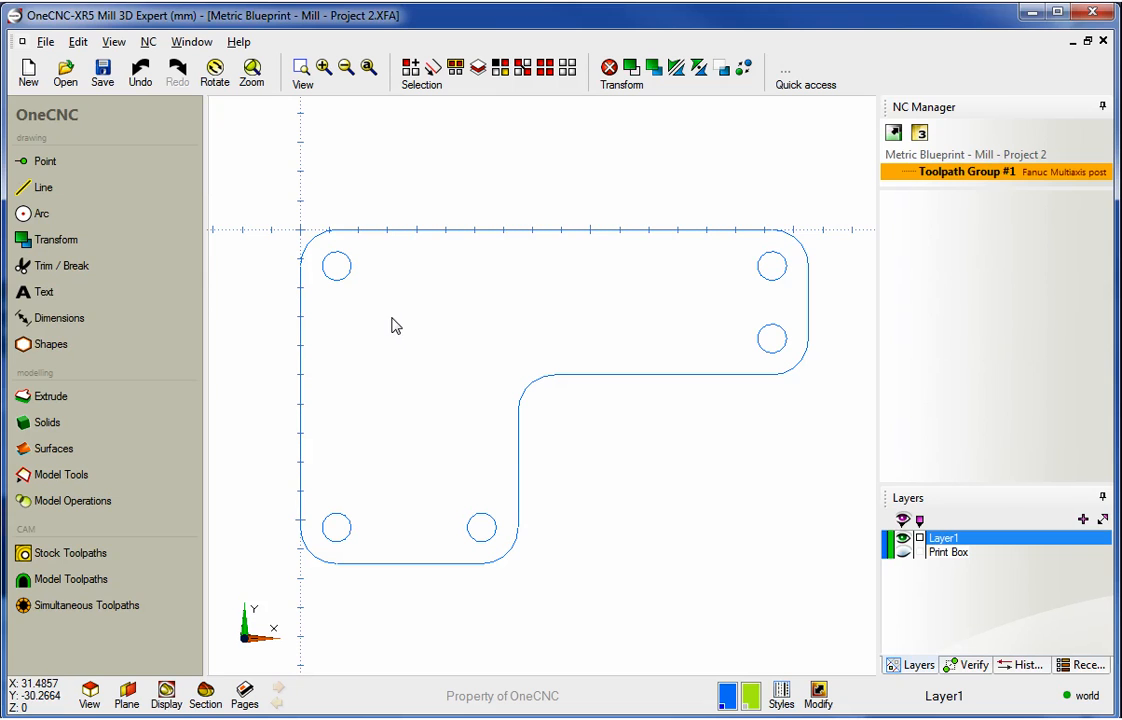
left_click(972, 665)
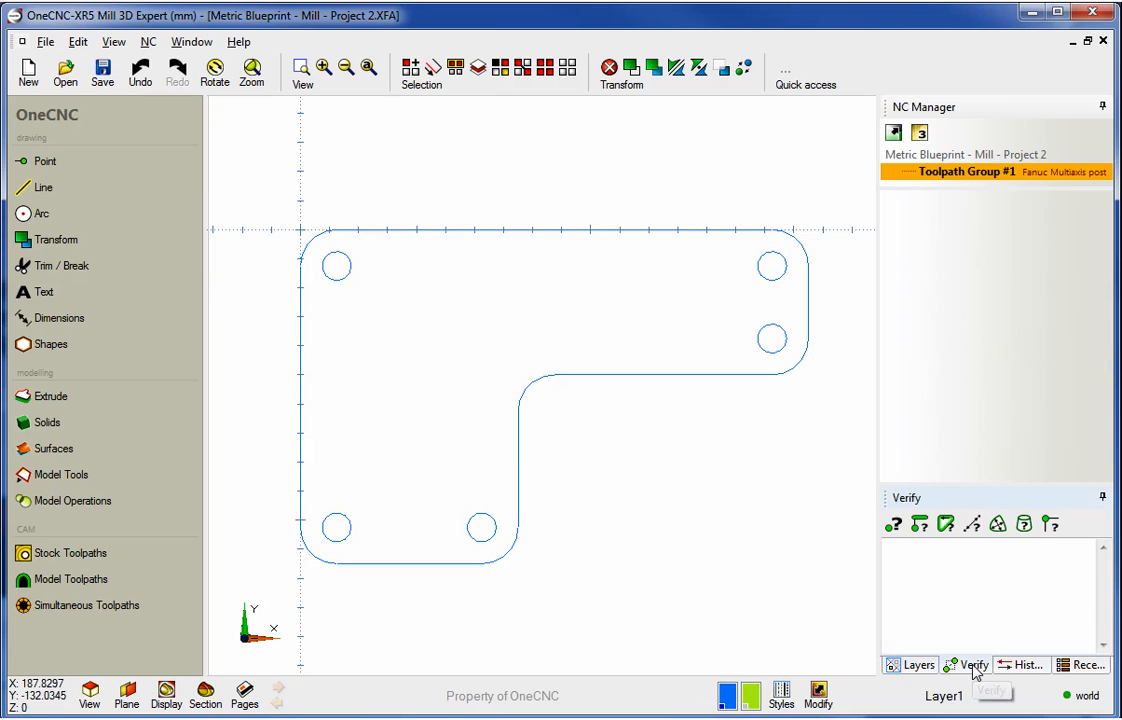
left_click(894, 526)
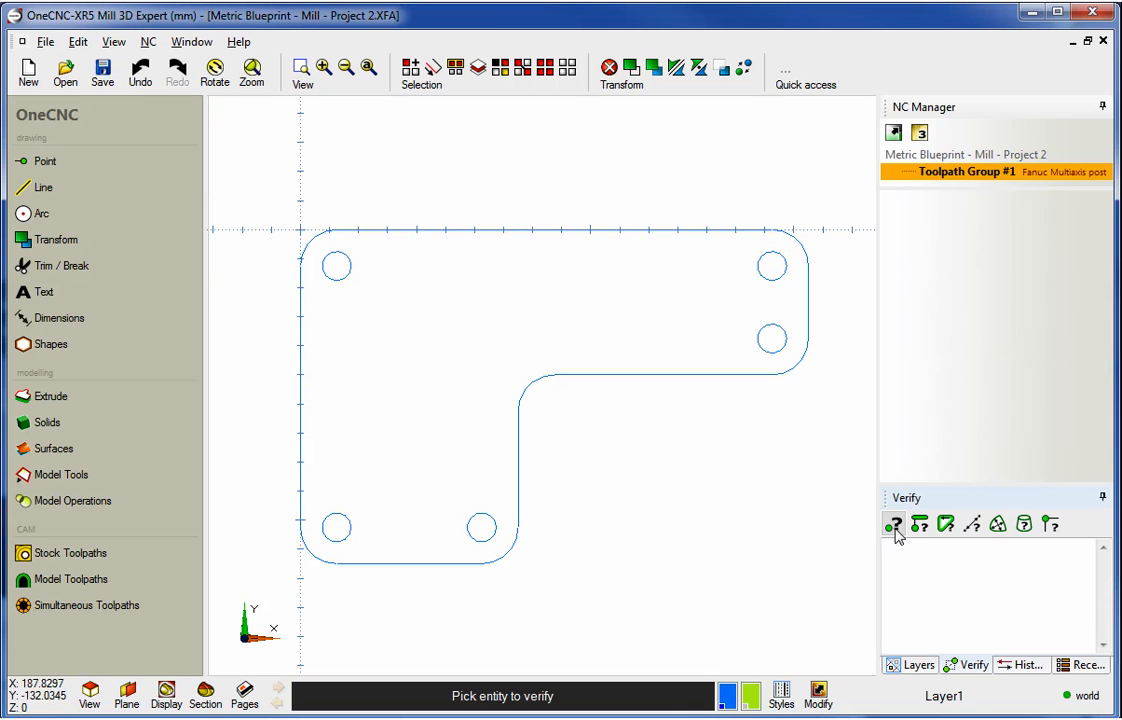
left_click(469, 532)
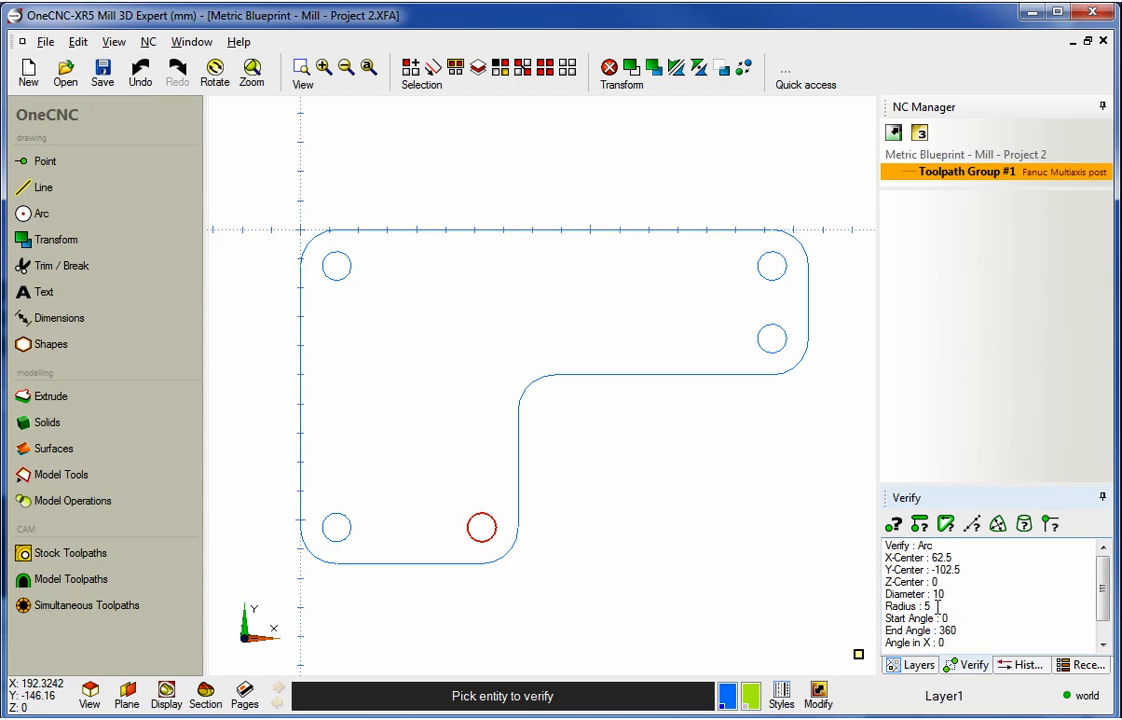
left_click(760, 343)
left_click(779, 280)
left_click(339, 280)
left_click(341, 521)
right_click(396, 481)
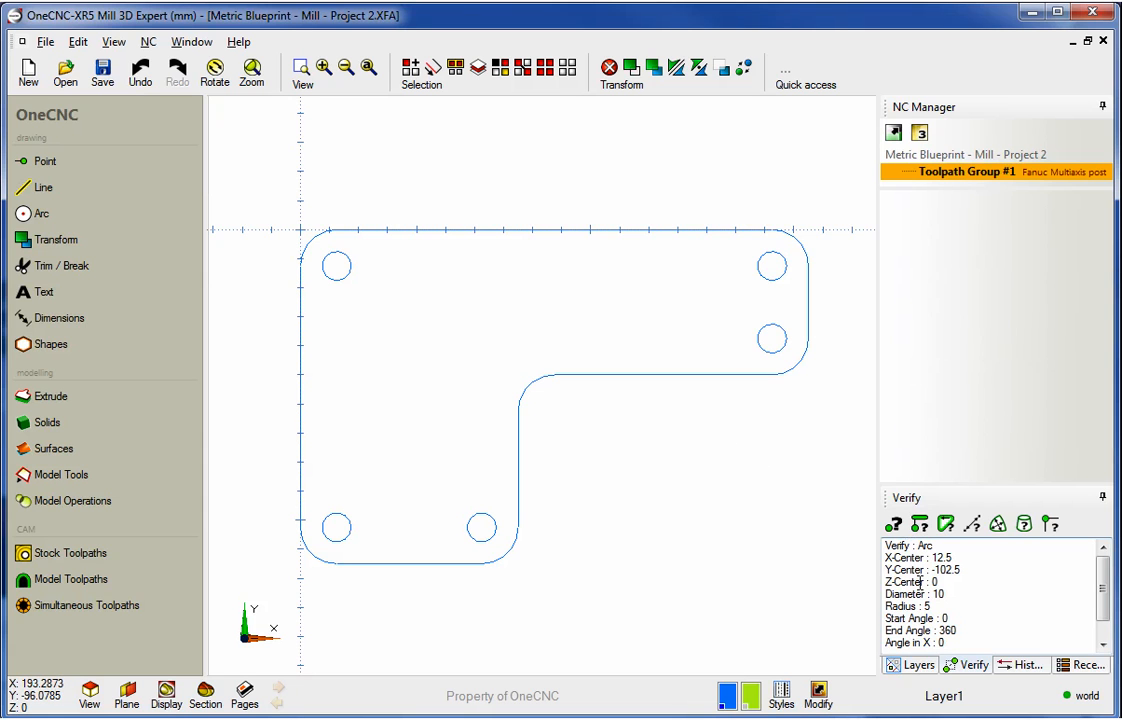
left_click(918, 665)
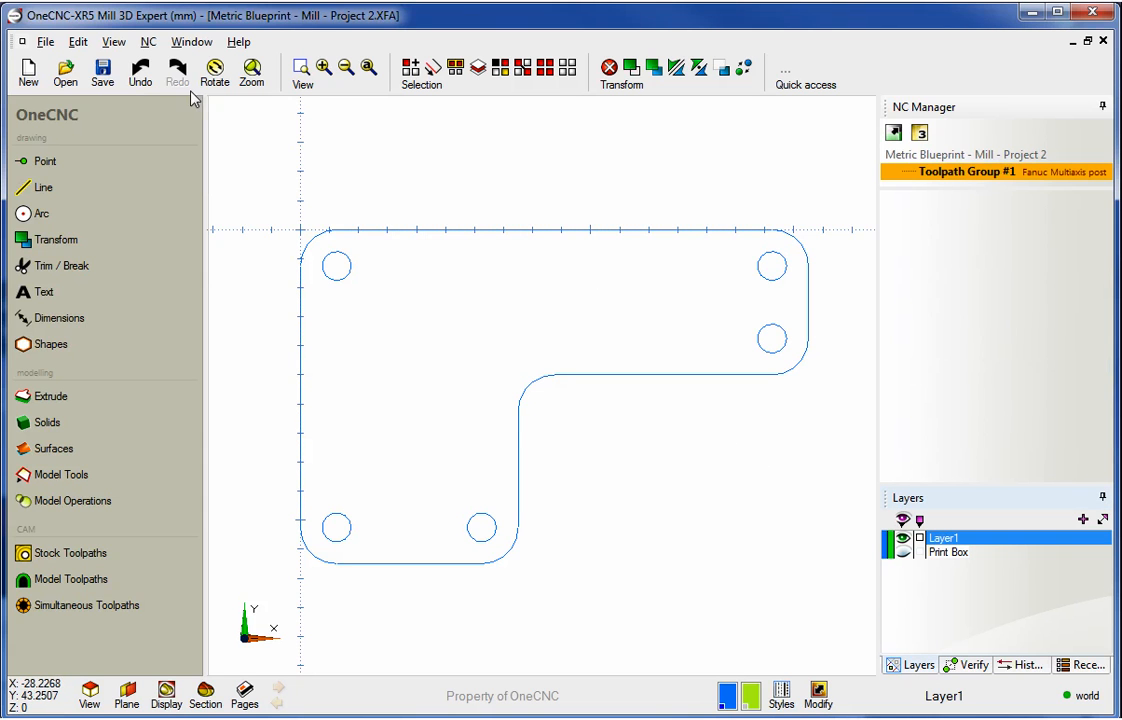